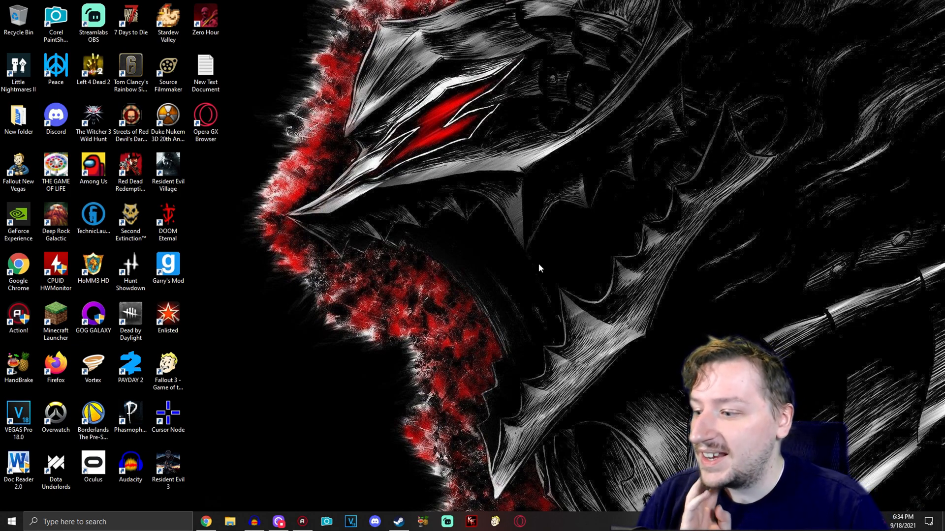
Switch to Steam and start Source Filmmaker from the library with the Launch Source Filmmaker option.
left_click(398, 521)
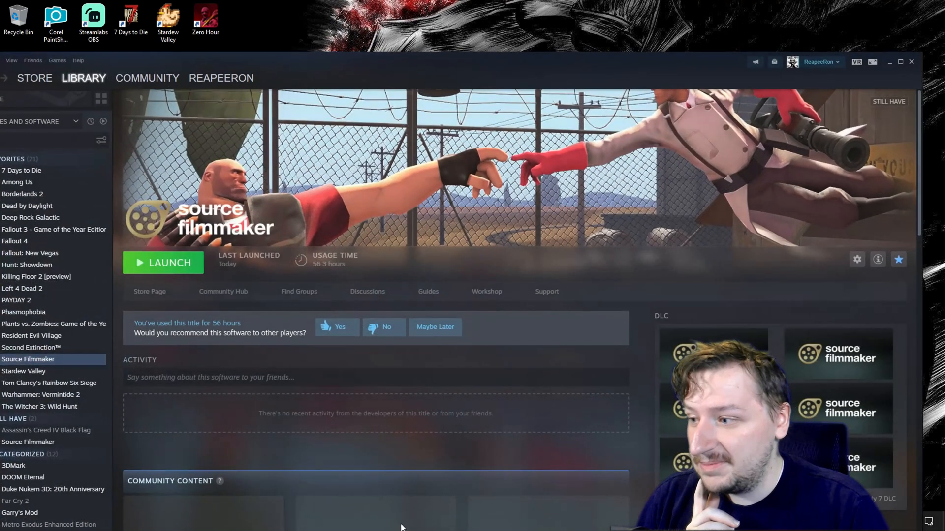
left_click_drag(319, 67, 341, 20)
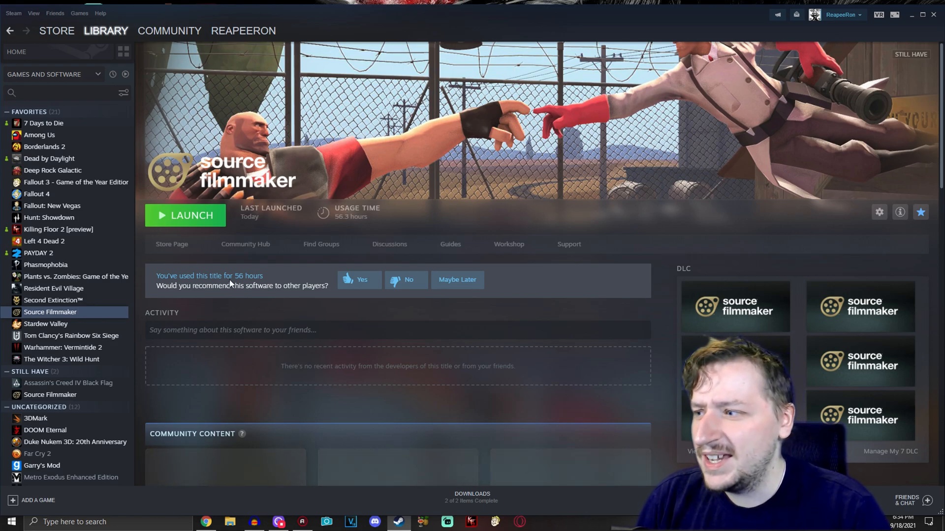
left_click(178, 216)
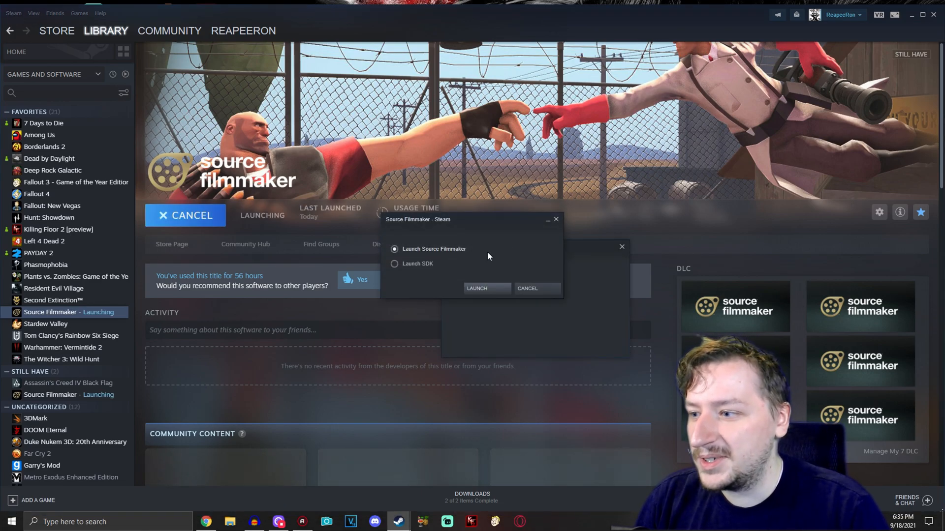
left_click(476, 286)
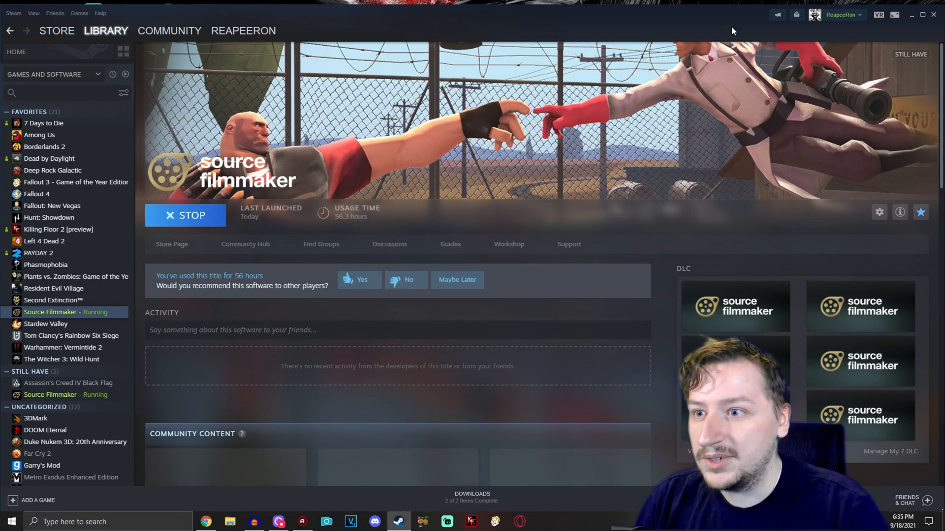
Show the Source Filmmaker Workshop page in Steam and minimize Steam to get back to Source Filmmaker.
left_click_drag(848, 24, 828, 89)
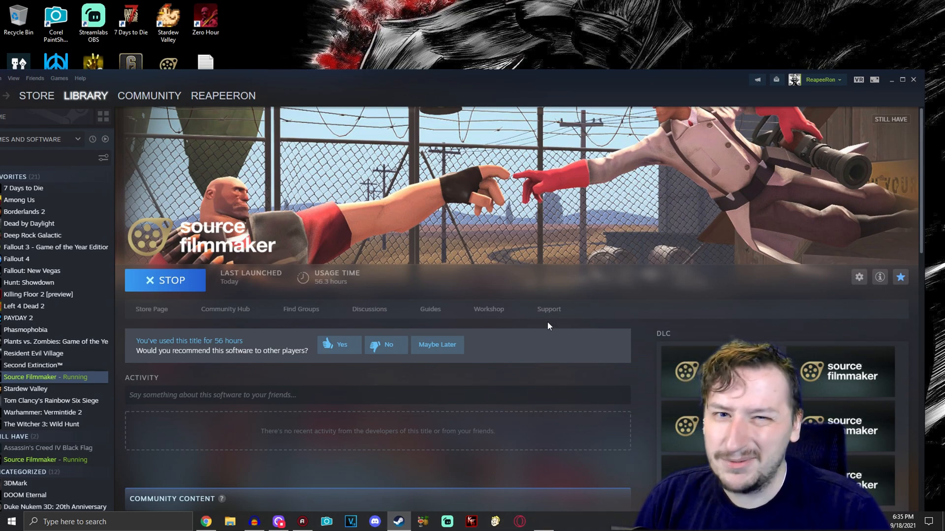
scroll(559, 318, "down", 3)
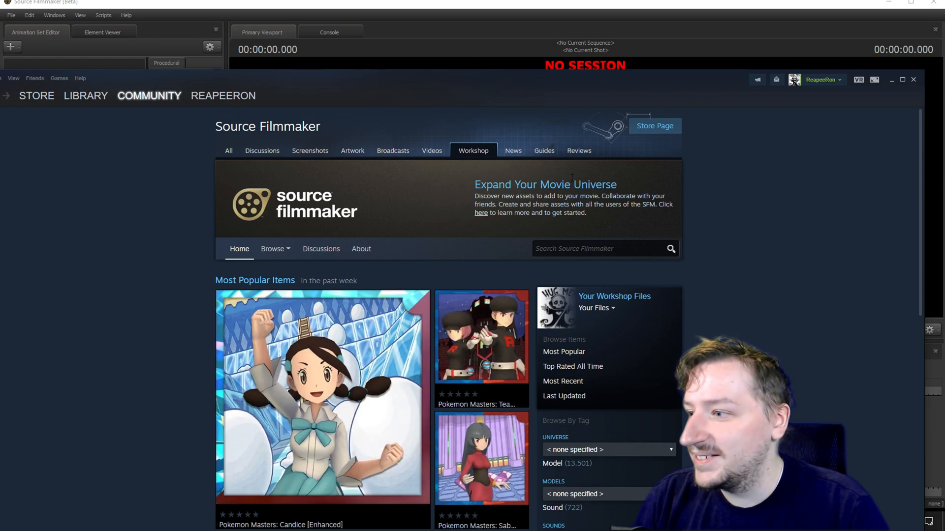
left_click_drag(730, 82, 721, 123)
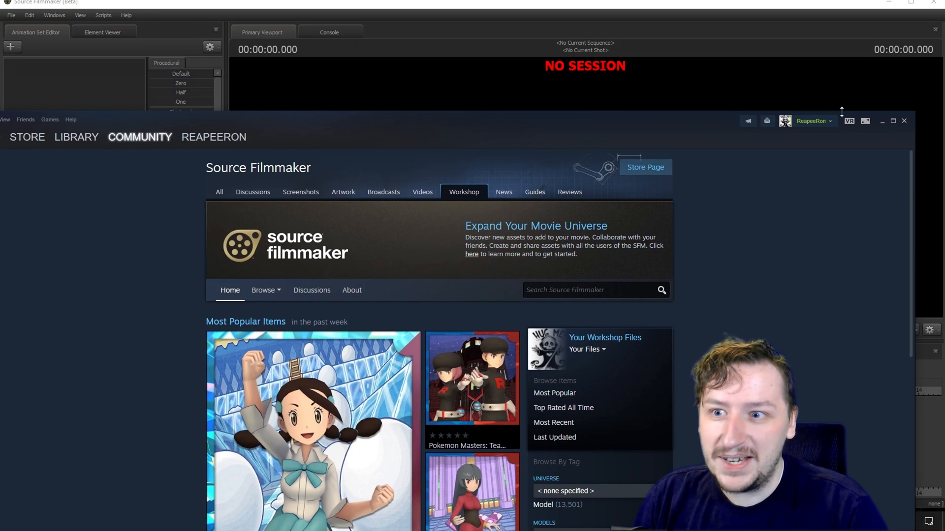
left_click(882, 122)
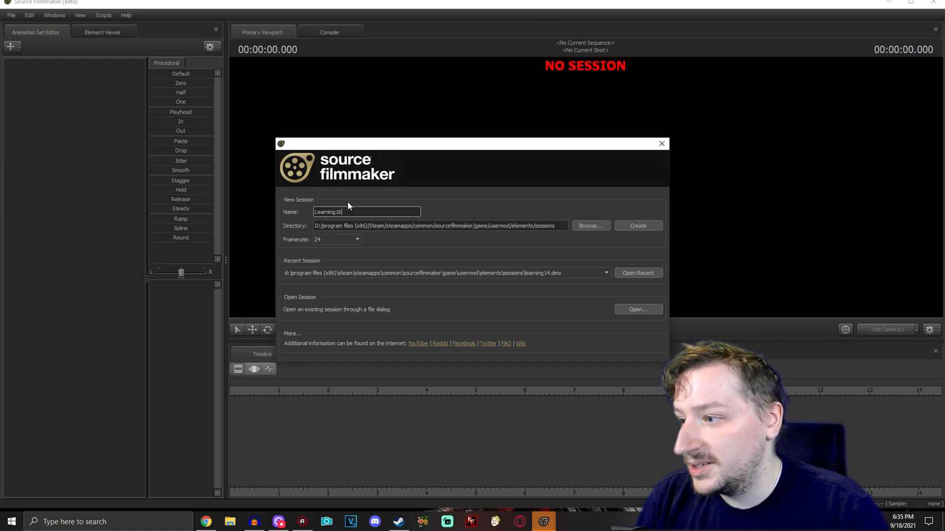
Create a new 24 fps session named Learning16 and load the map scene_greenscreen.bsp.
left_click(644, 223)
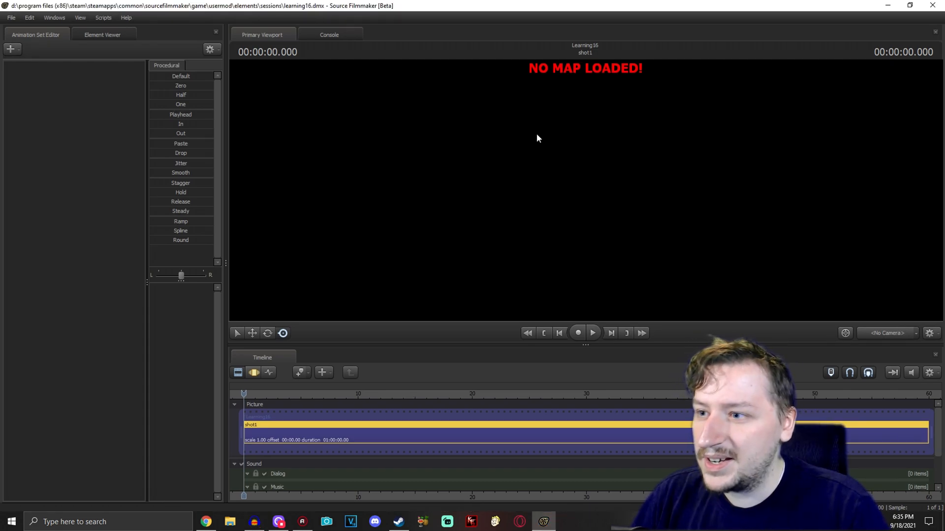
right_click(510, 178)
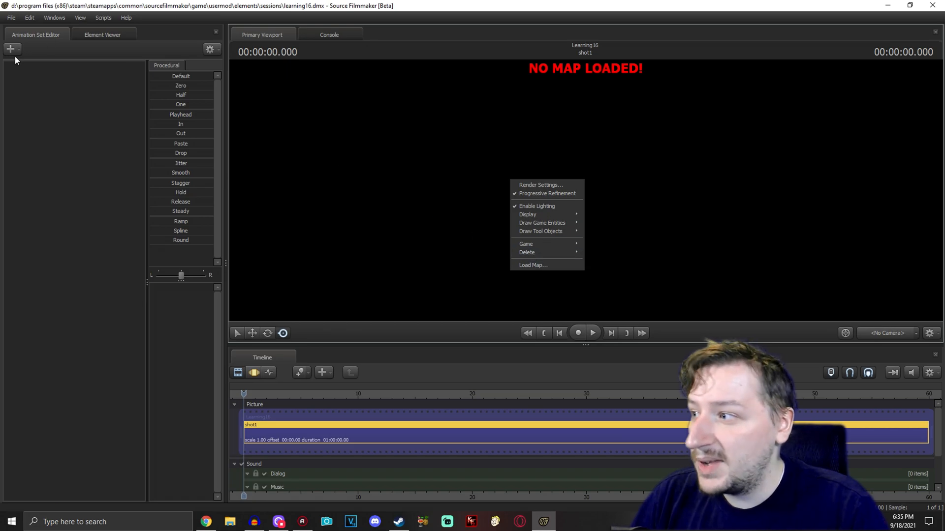
left_click(11, 17)
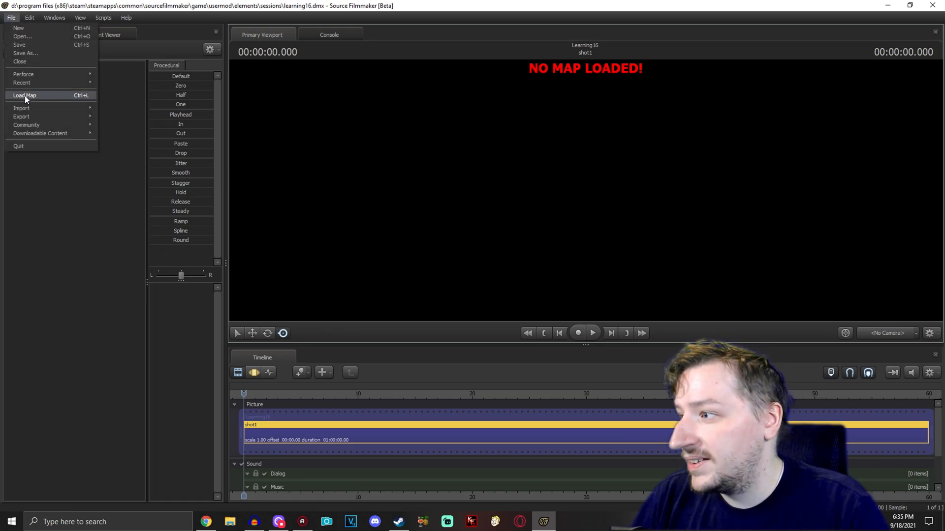
left_click(24, 95)
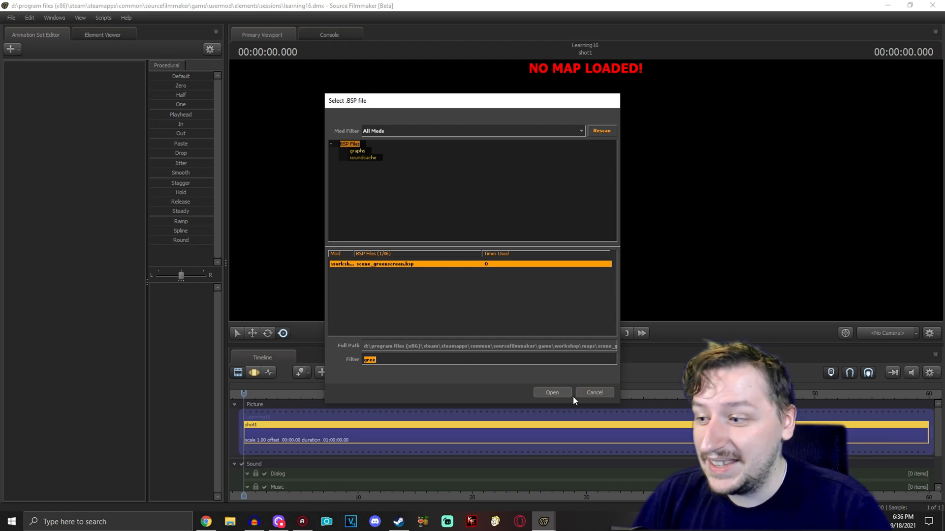
left_click(552, 392)
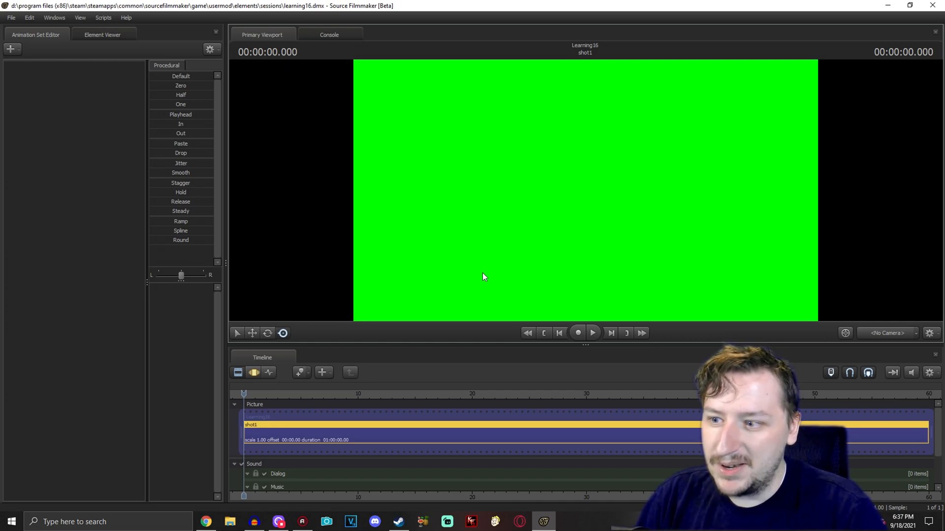
Begin an animation set for a new model and preview the frying pan, machete, electric guitar, chainsaw and riot shield models.
left_click(7, 48)
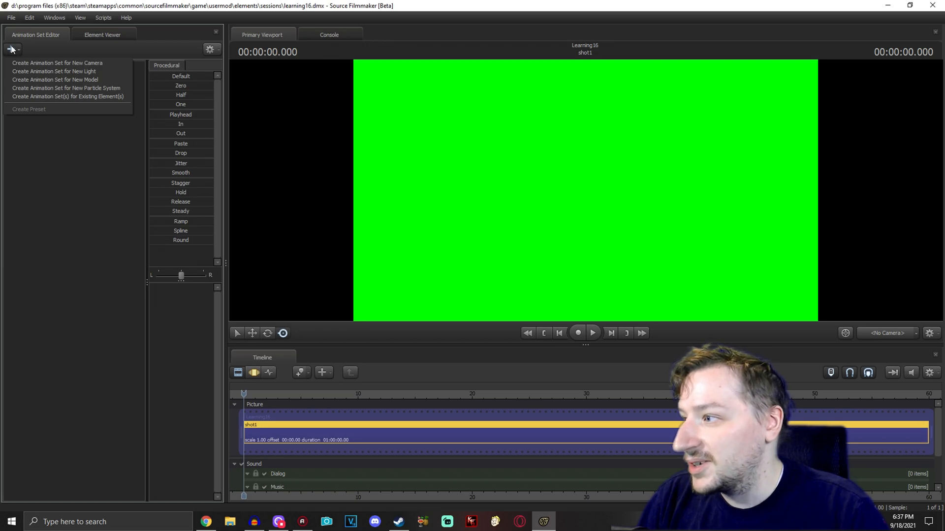
left_click(99, 80)
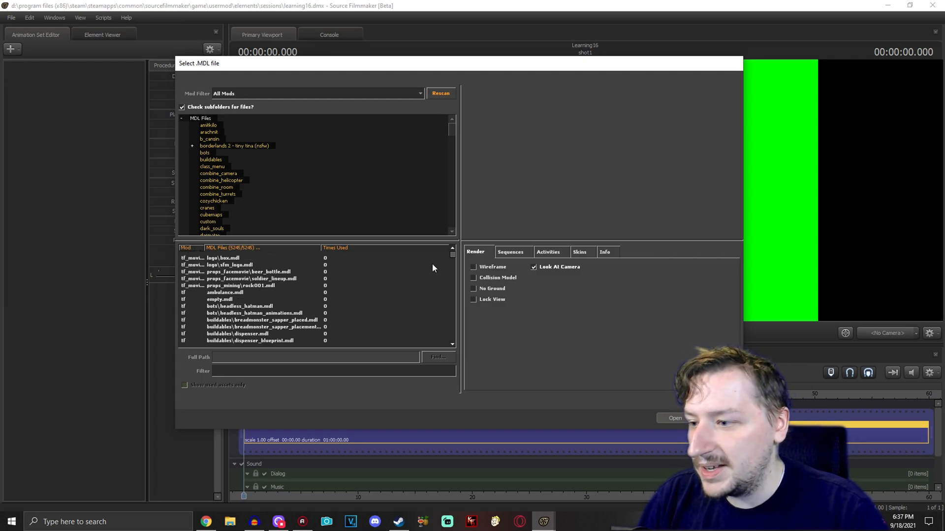
left_click_drag(452, 254, 450, 341)
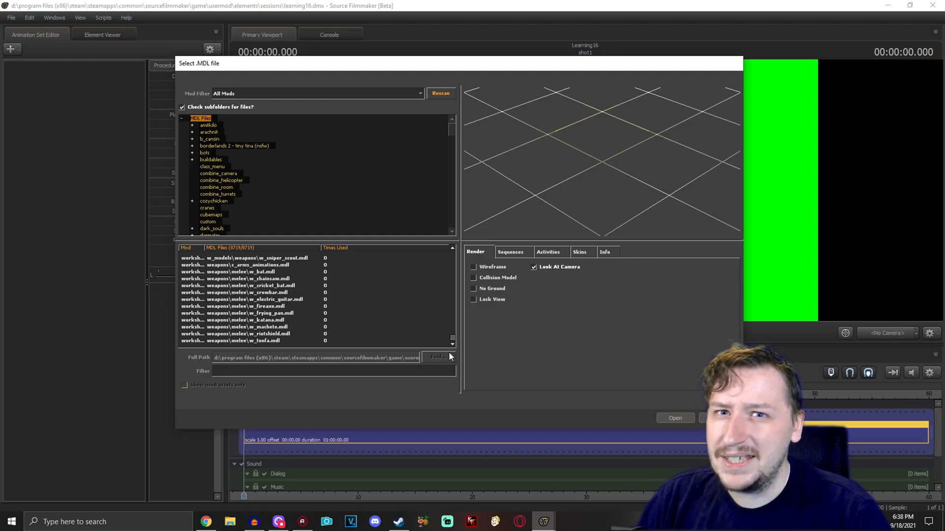
left_click(285, 313)
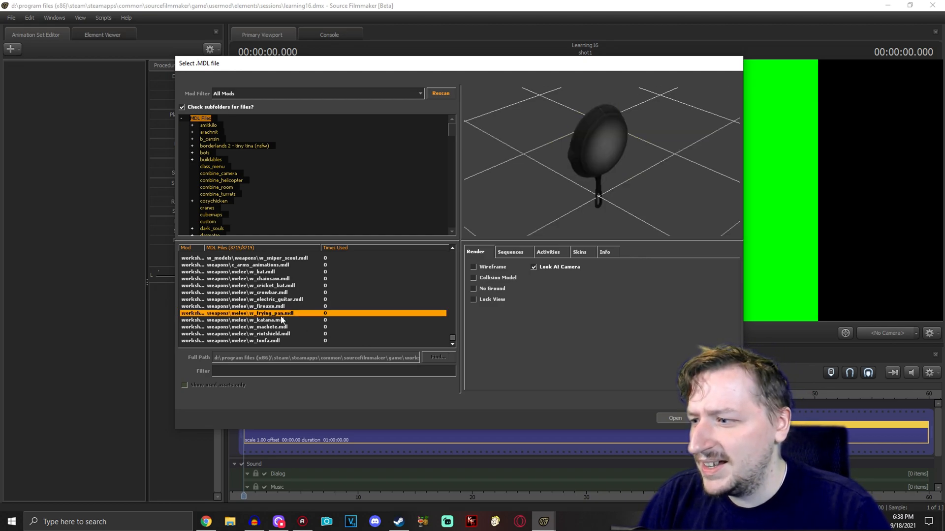
left_click(277, 327)
left_click(284, 299)
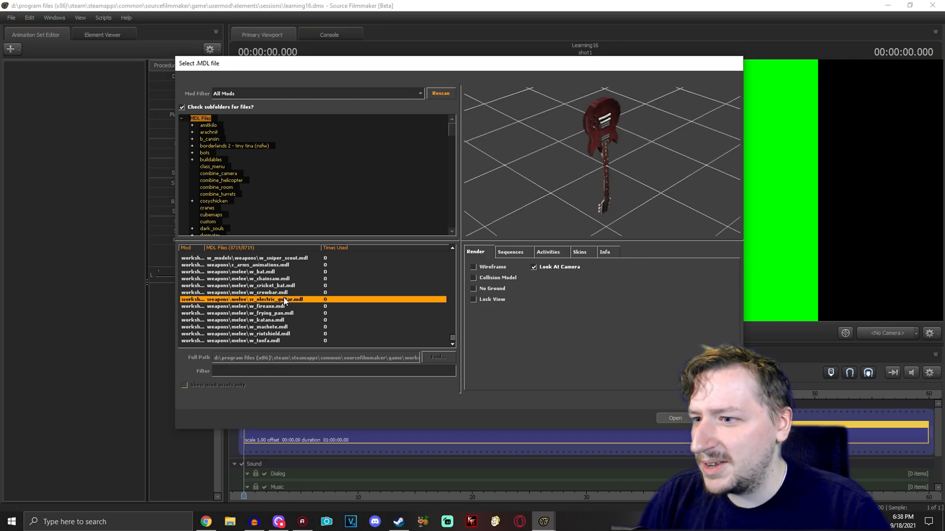
left_click(285, 279)
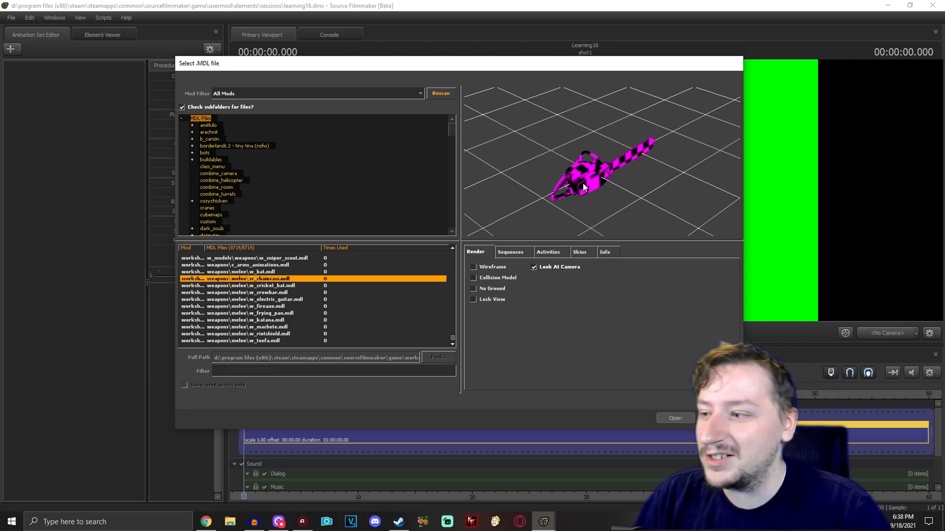
left_click(276, 334)
Select the model splinks\kf2\zeds\bloat.mdl and preview it with the Wireframe and No Ground options switched on and off.
scroll(255, 294, "up", 12)
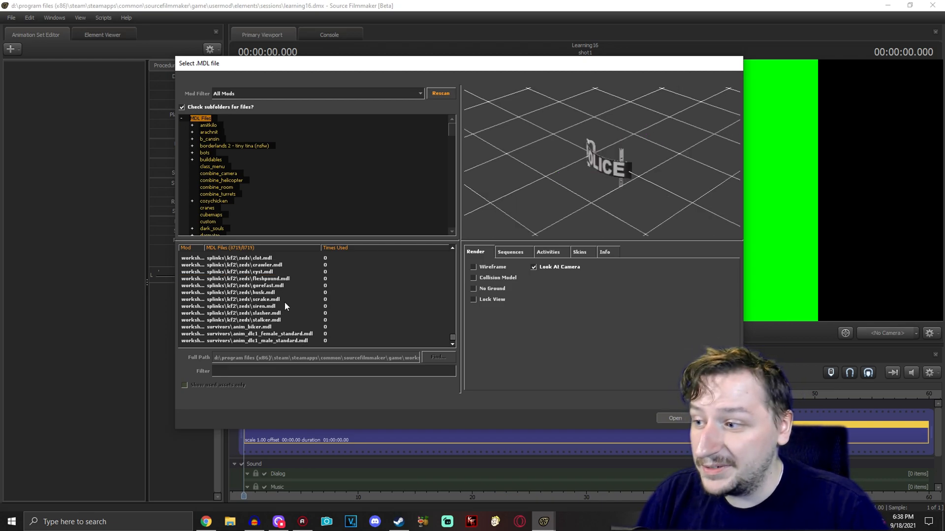
scroll(283, 305, "up", 1)
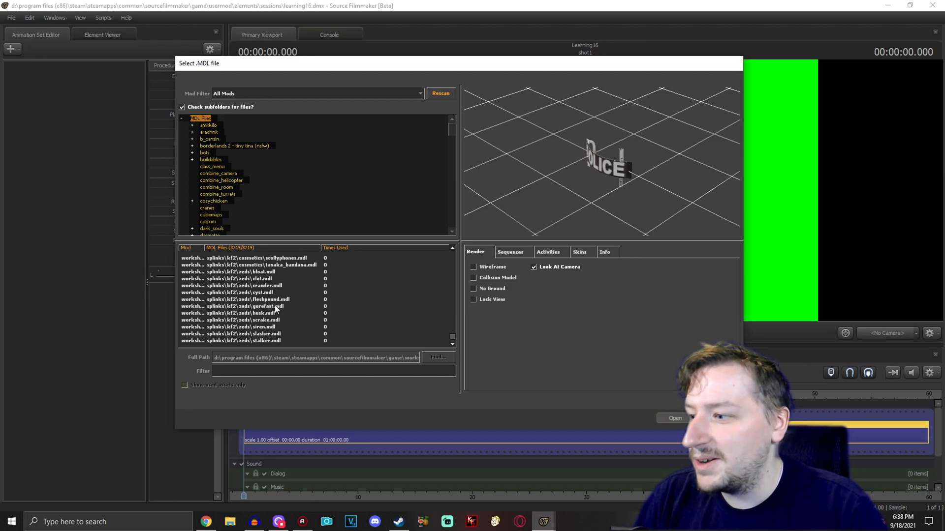
left_click(262, 272)
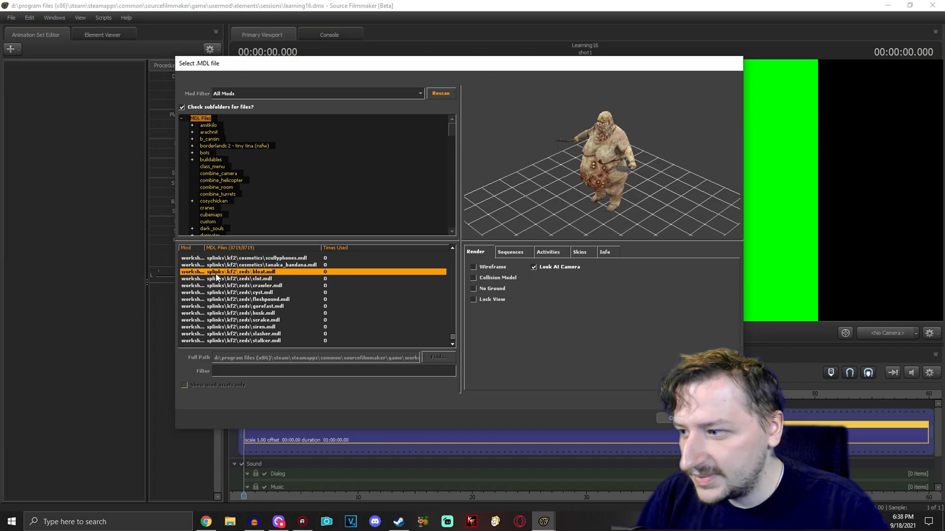
left_click(471, 267)
left_click(471, 267)
left_click(473, 268)
left_click(472, 269)
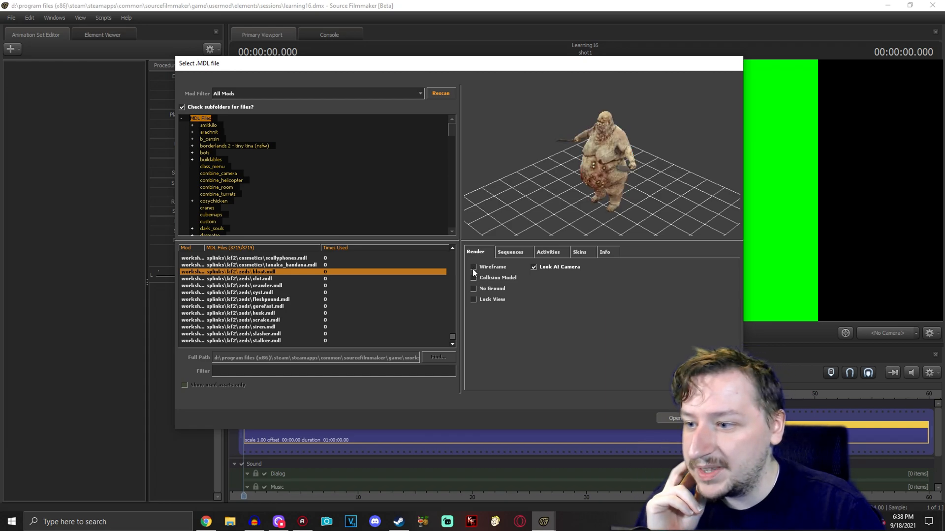
left_click(474, 288)
left_click(473, 291)
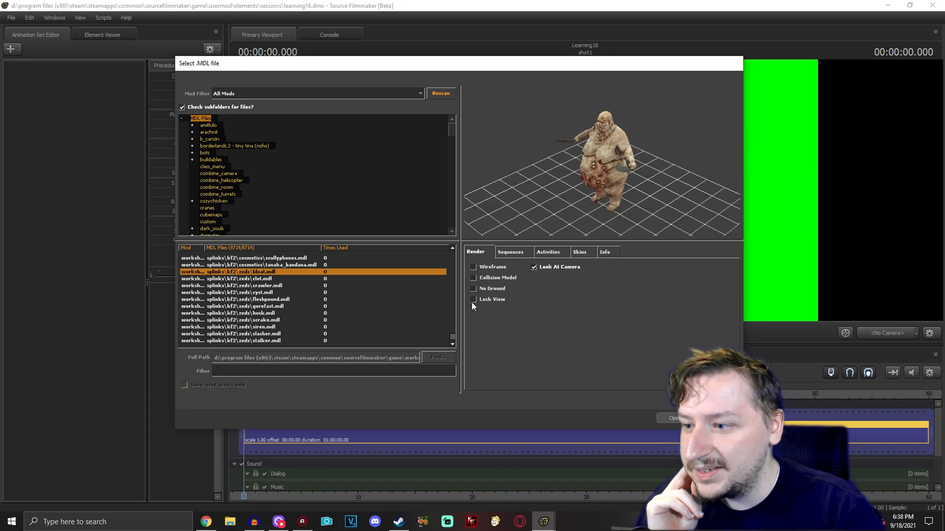
Examine the bloat model's sequences and activities, and compare its available skins in the preview.
left_click(509, 251)
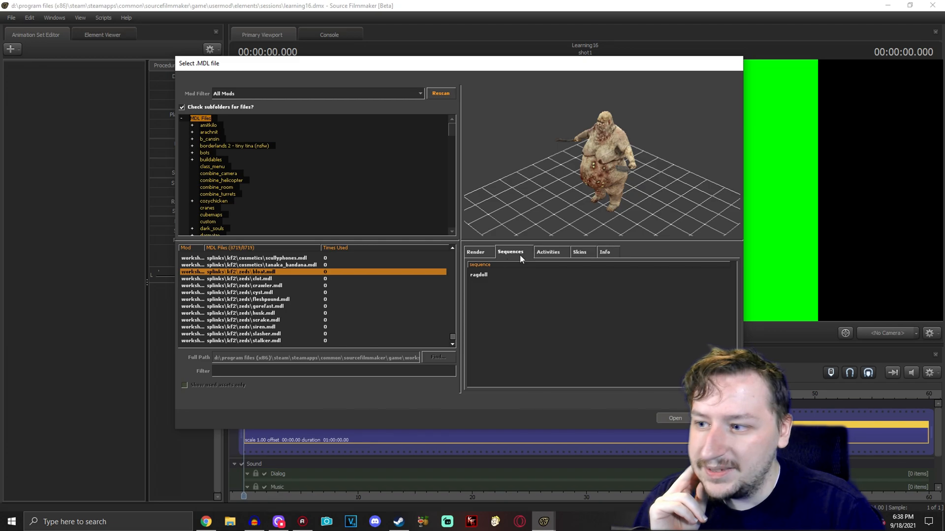
left_click(543, 251)
left_click(581, 251)
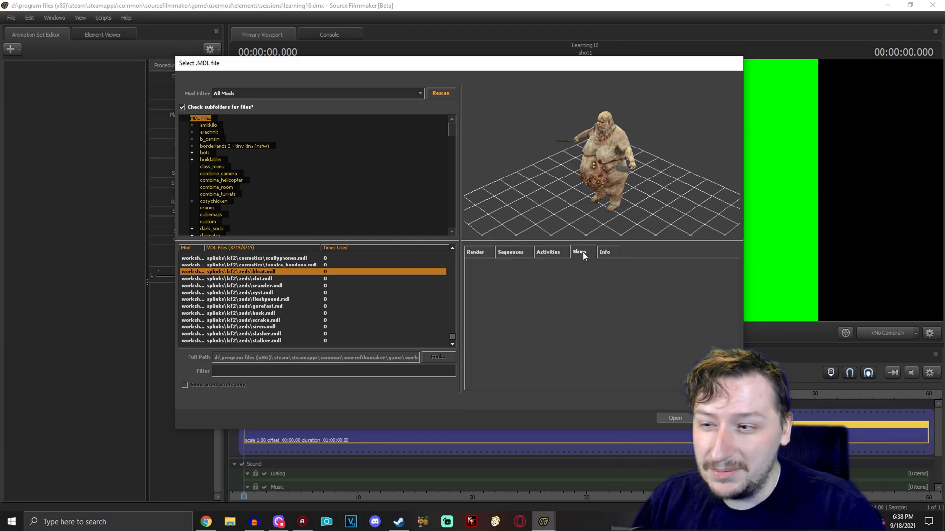
left_click(476, 289)
left_click(478, 295)
left_click(479, 289)
left_click(486, 274)
left_click(486, 281)
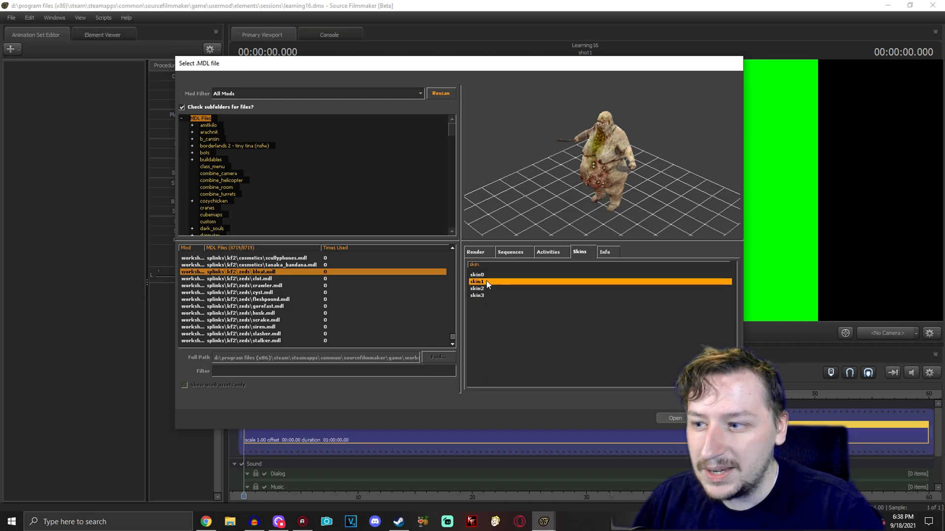
Preview skin2 on the bloat model, check the model's info and add it to the scene as an animation set.
left_click(486, 288)
left_click(604, 251)
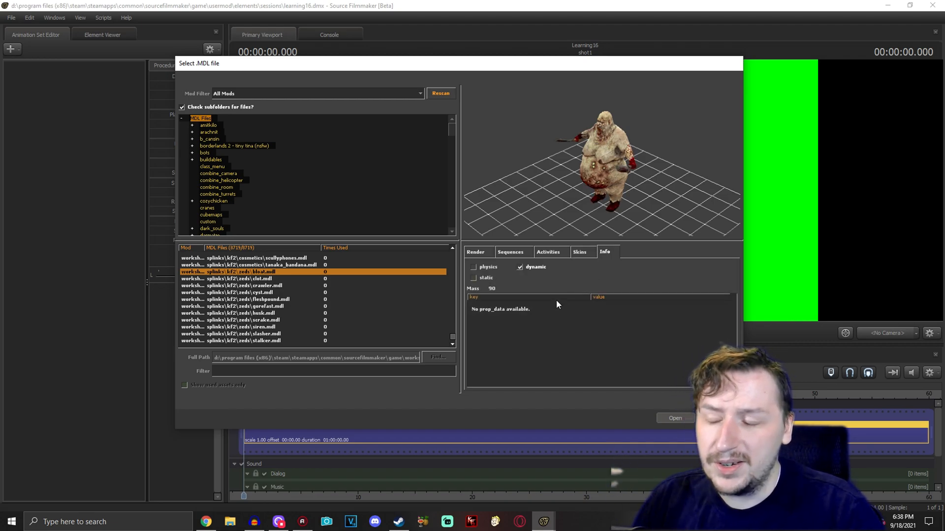
left_click(676, 416)
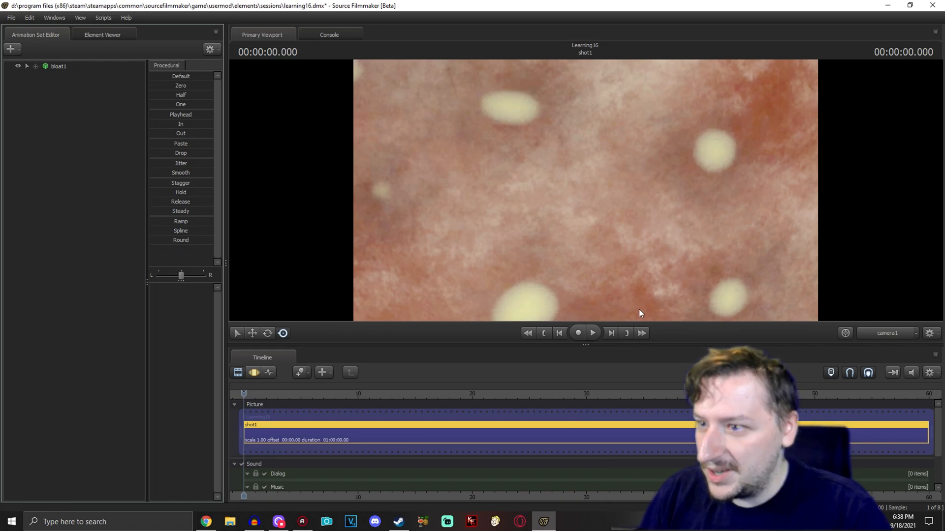
Switch to the Motion Editor and move camera1 back until it frames the bloat's head and shoulders.
left_click(253, 373)
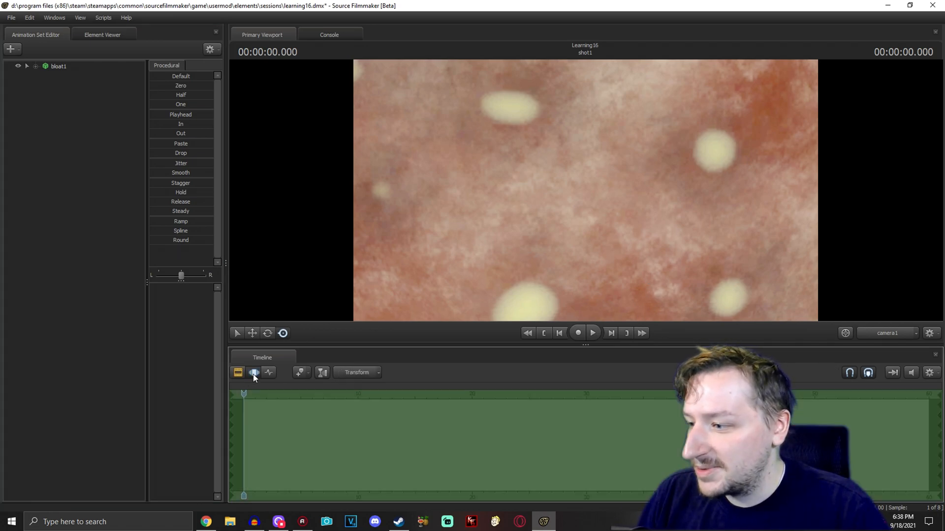
left_click(502, 300)
key("s")
left_click_drag(502, 299, 411, 214)
key("w")
key("s")
key("s")
key("w")
key("s")
key("w")
key("s")
key("w")
key("s")
key("w")
key("s")
key("w")
key("s")
key("w")
key("s")
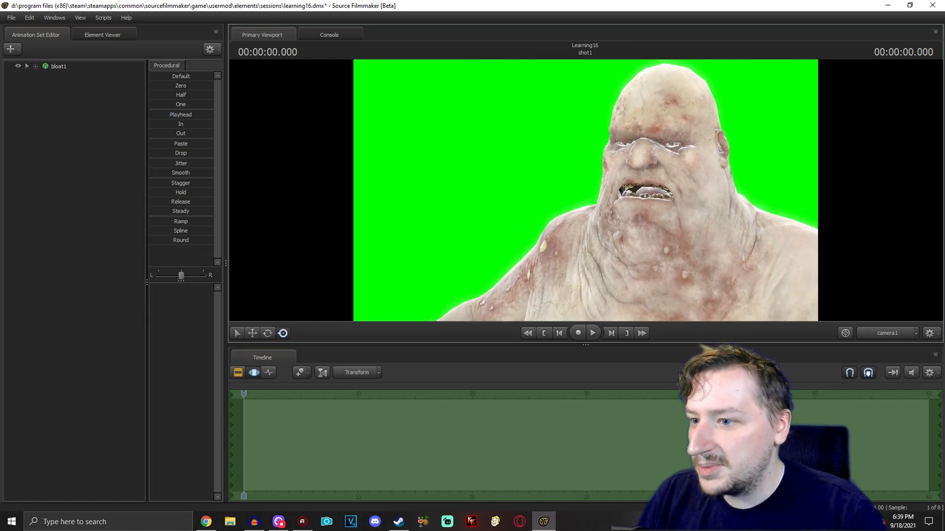
Switch to the Work Camera, view the bloat and the scene camera from the side, and return to camera1.
left_click(879, 332)
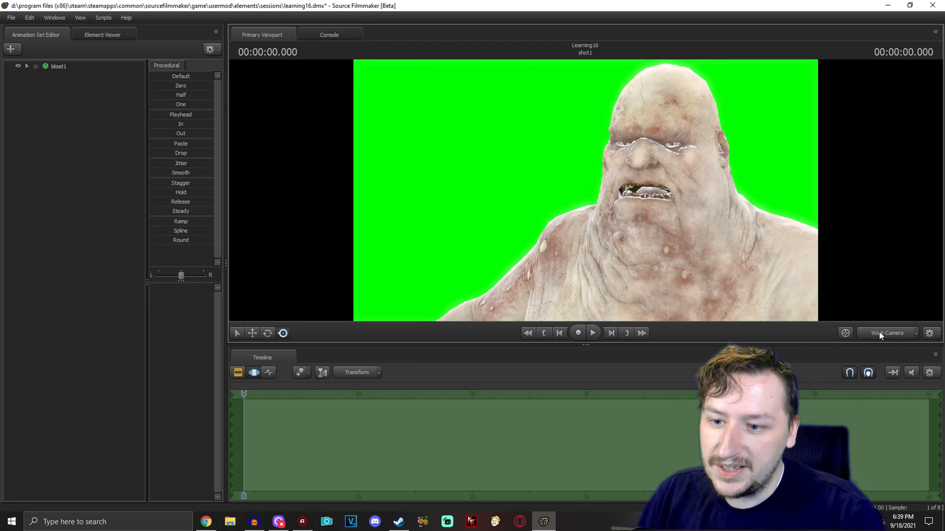
key("s")
key("d")
left_click_drag(716, 276, 666, 277)
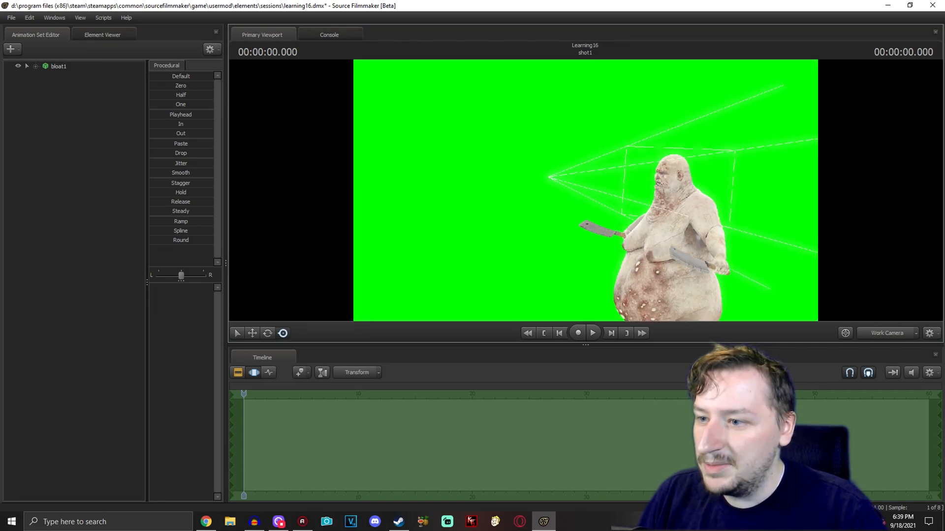
left_click(885, 333)
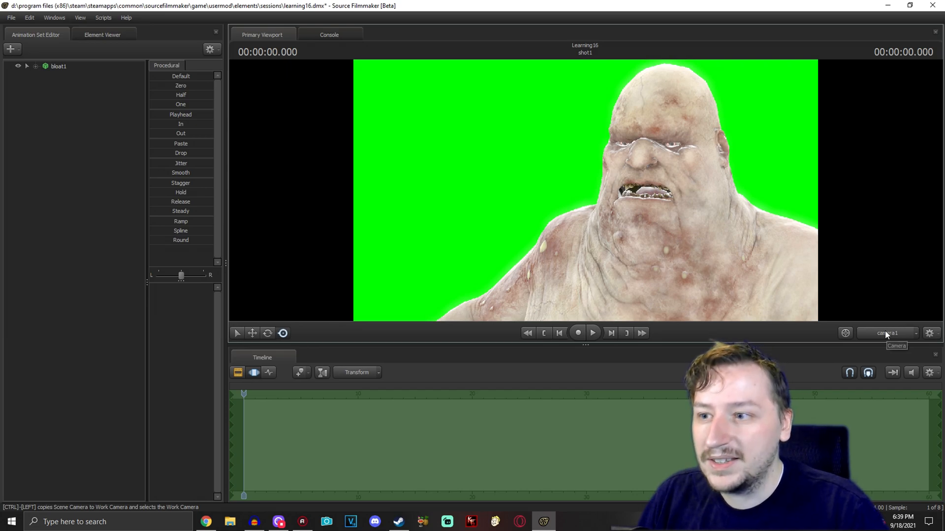
Switch to the Work Camera and fly it around to a frontal close view of the bloat's face.
left_click(886, 333)
key("w")
left_click_drag(586, 190, 738, 187)
key("a")
key("s")
key("d")
key("a")
key("s")
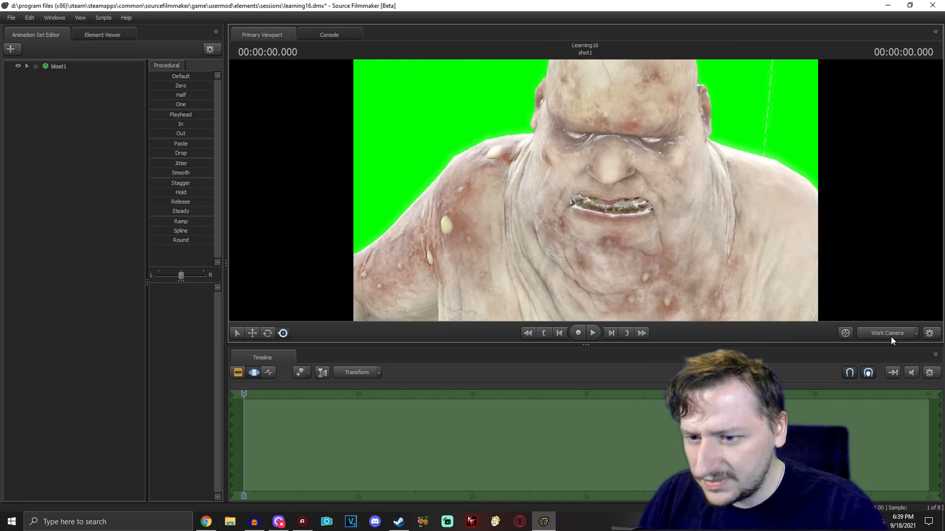
Return to camera1 and set bloat1's skin to the variant with blood and bile around the mouth and chin.
left_click(890, 335)
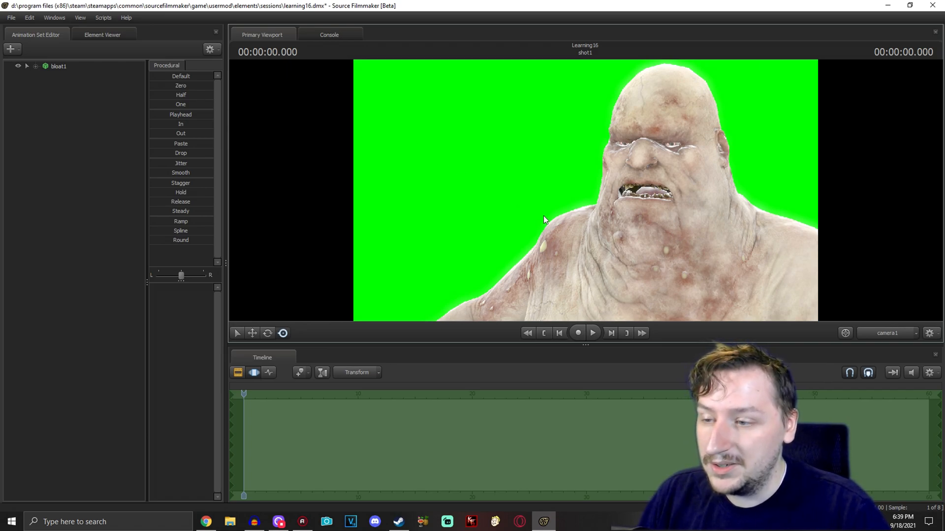
key("ctrl")
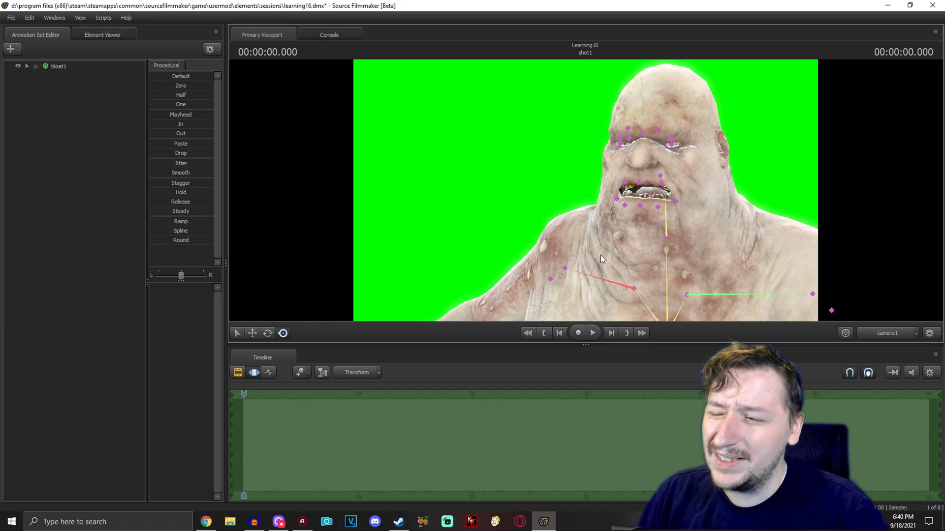
left_click(66, 66)
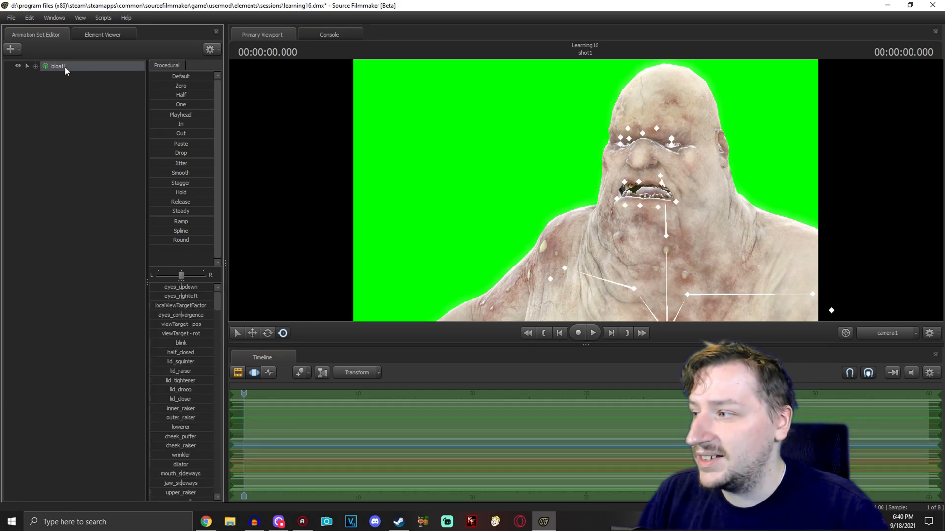
right_click(65, 67)
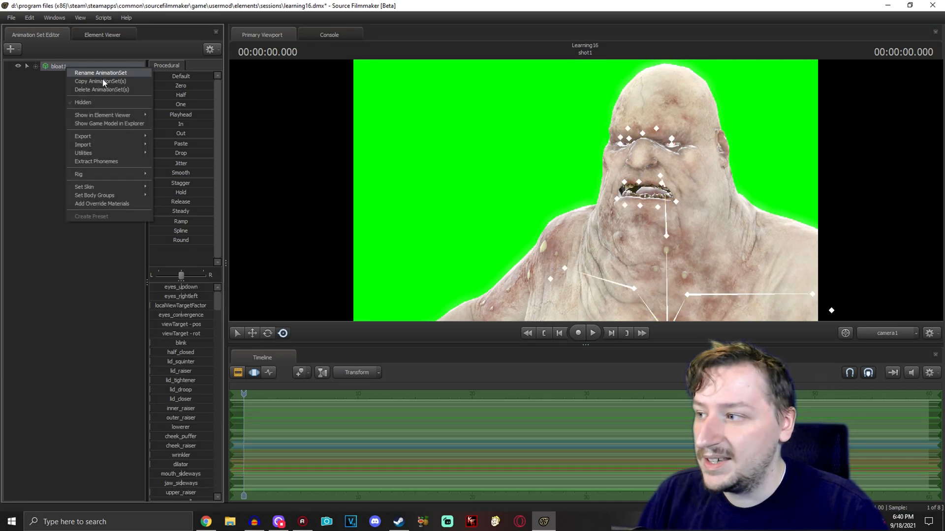
mouse_move(91, 173)
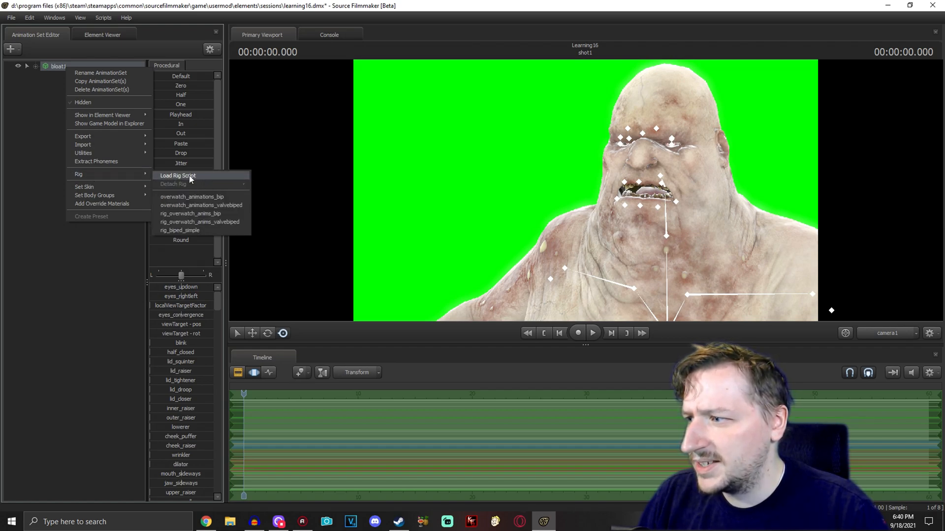
mouse_move(120, 186)
left_click(163, 213)
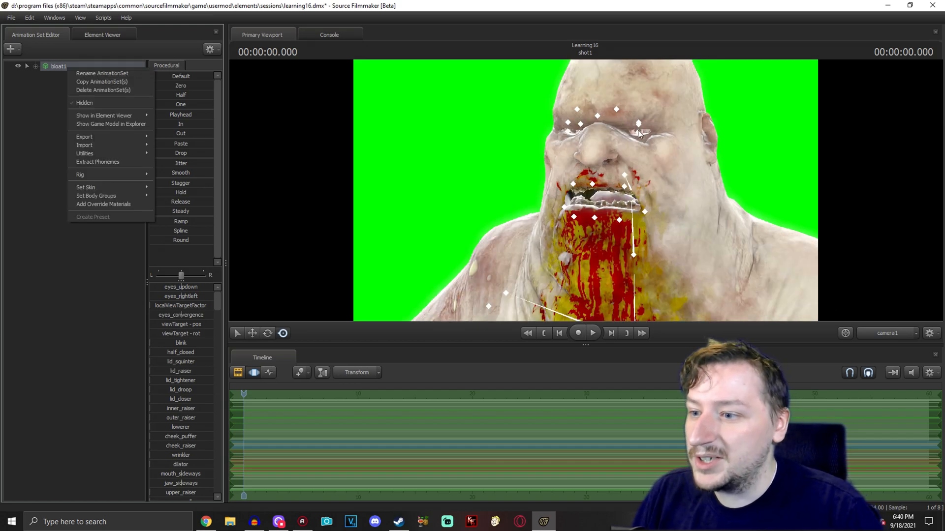
mouse_move(87, 138)
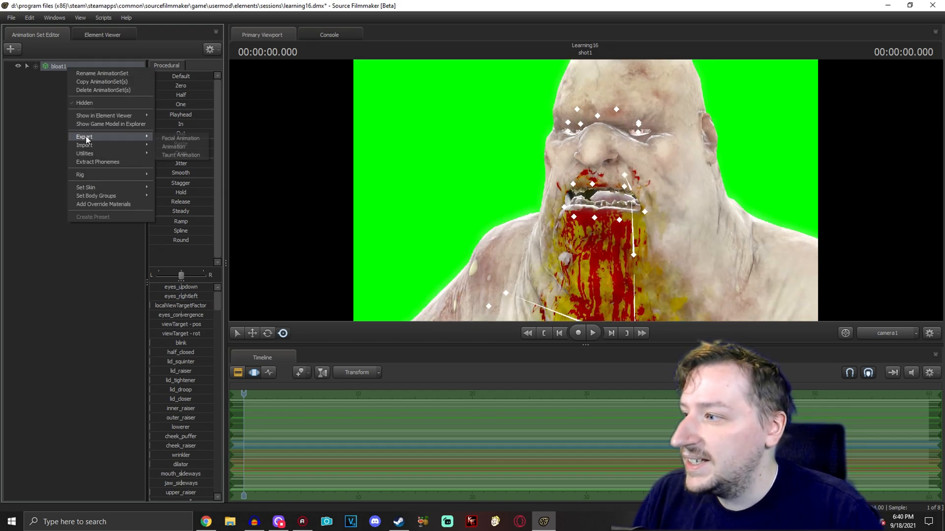
left_click(47, 123)
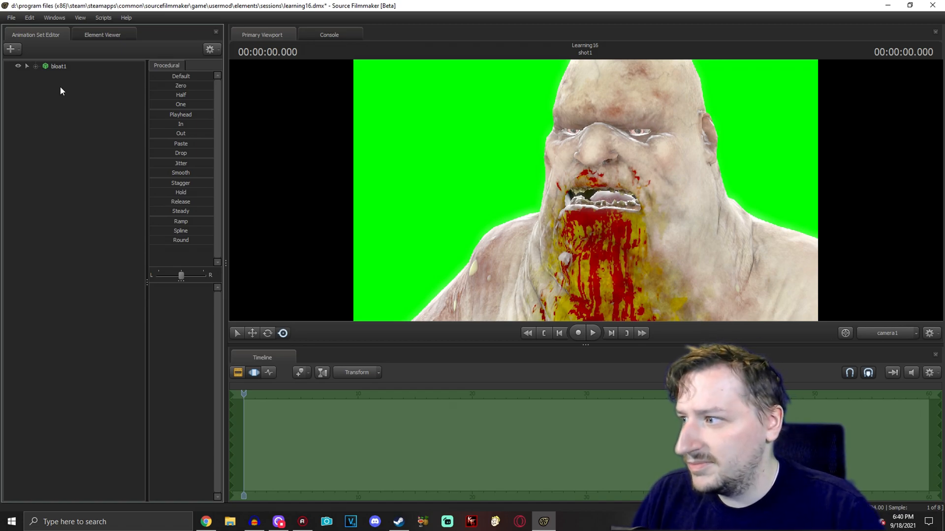
Open bloat1's eyes wide by adjusting the eyes_updown and lid_raiser facial sliders.
left_click(62, 67)
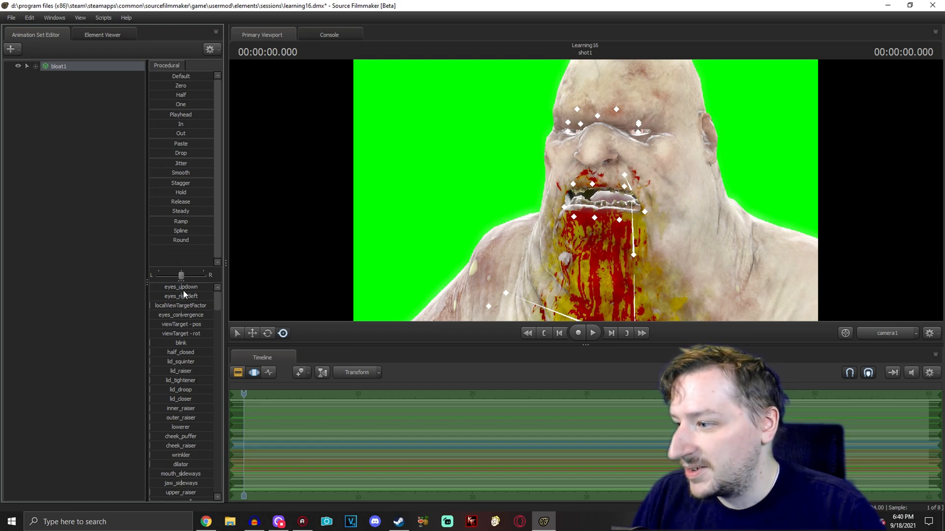
left_click_drag(183, 286, 162, 286)
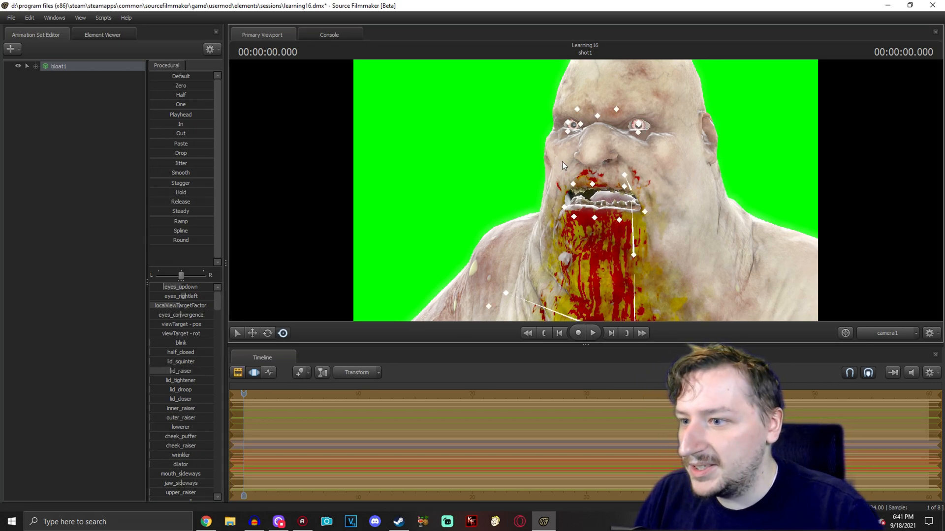
left_click(252, 373)
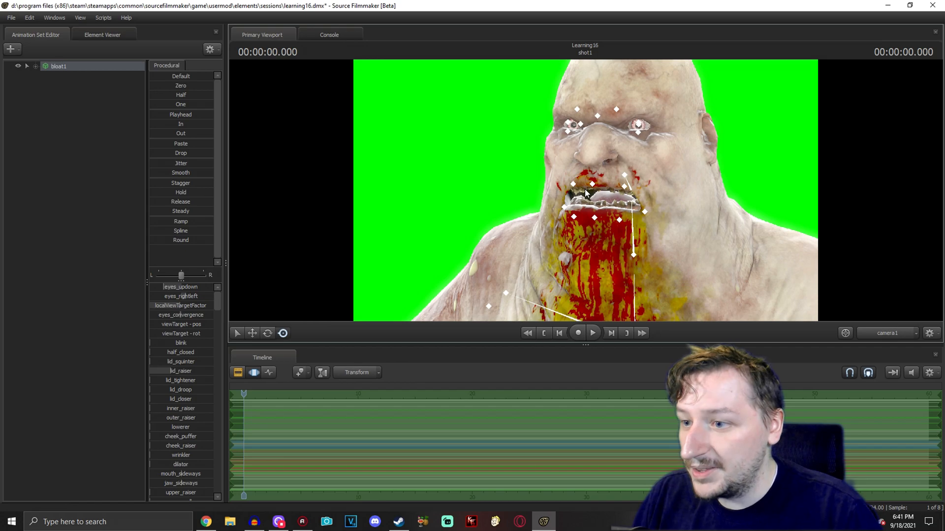
Select the bloat's Jaw bone and move it far down with the move manipulator so the mouth gapes open.
left_click(624, 174)
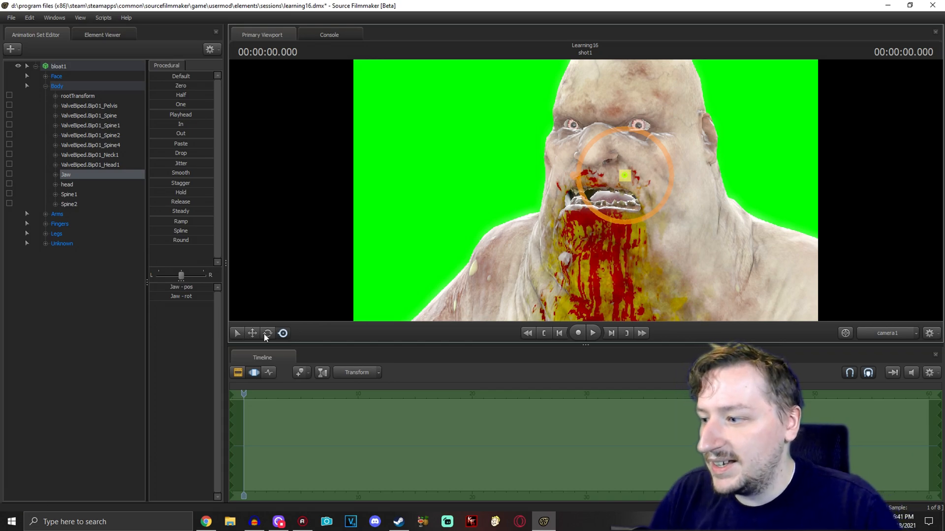
left_click(237, 333)
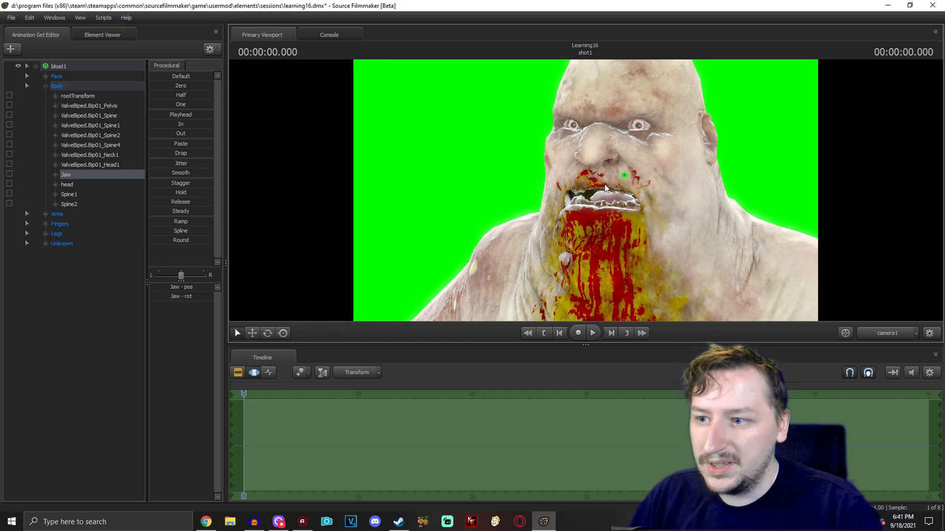
left_click_drag(623, 171, 585, 191)
left_click(251, 333)
left_click_drag(619, 181, 612, 278)
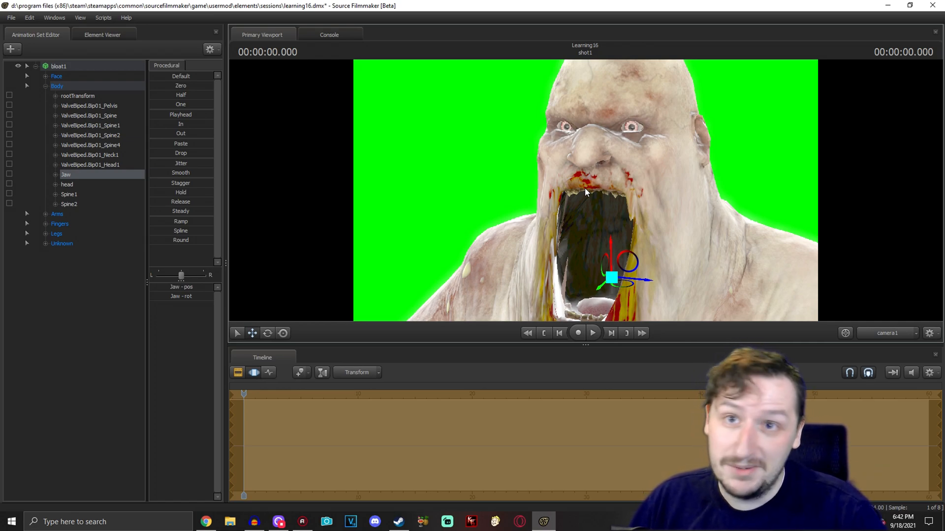
Try pulling the Jaw bone away from the face and rotating it sideways, undoing each change.
left_click_drag(611, 278, 854, 54)
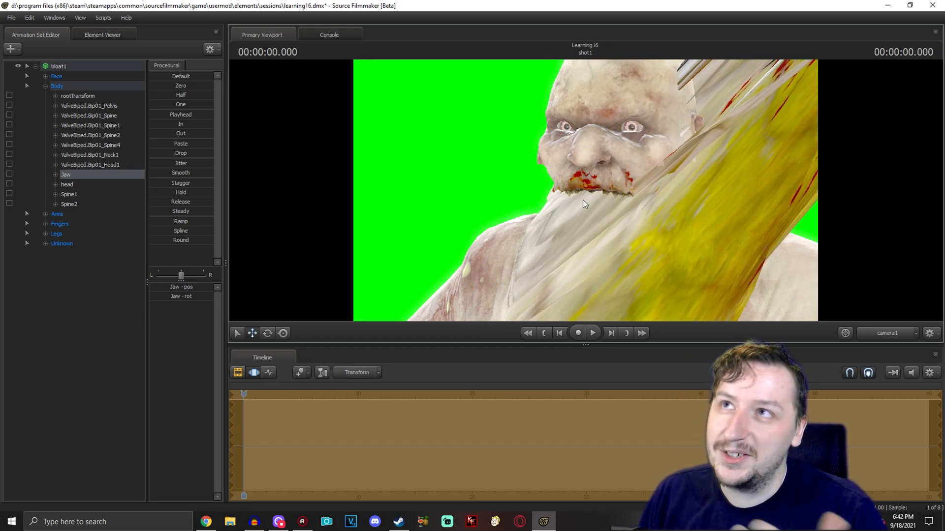
key("ctrl+z")
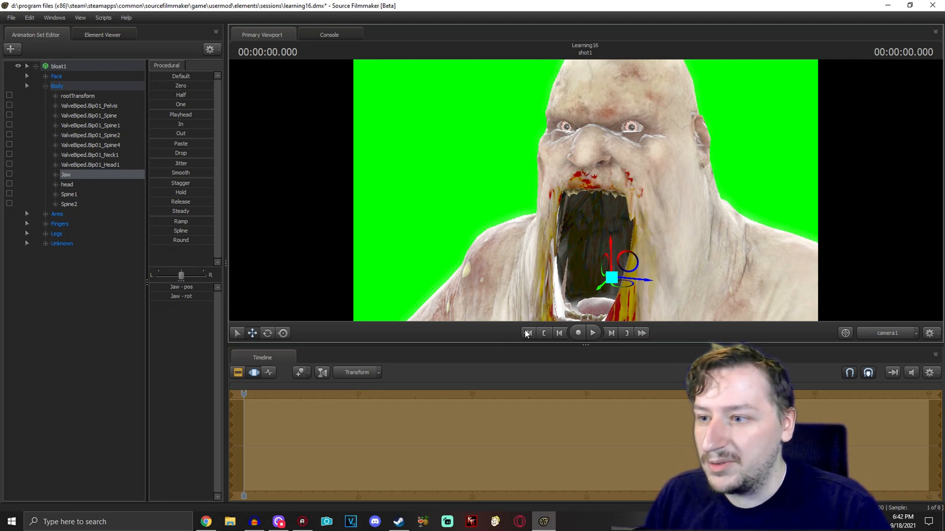
left_click(271, 330)
left_click_drag(620, 259, 605, 278)
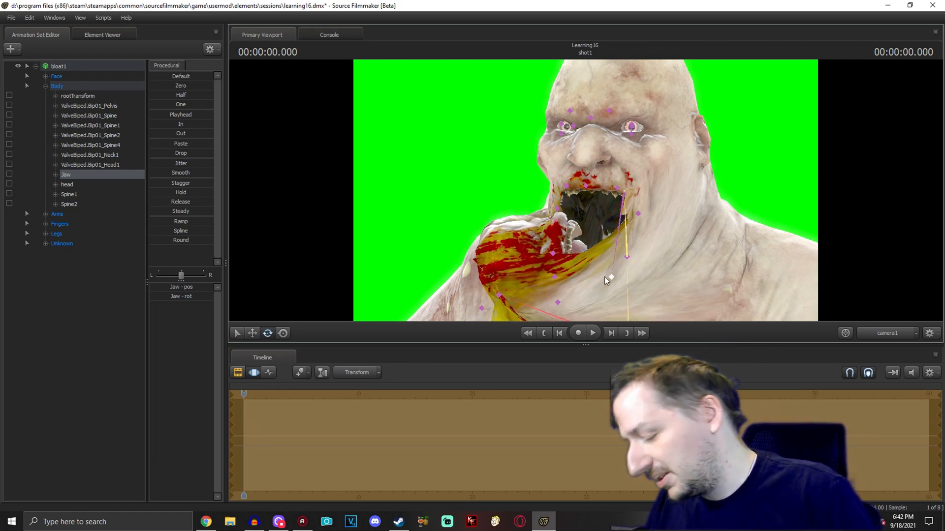
key("ctrl+z")
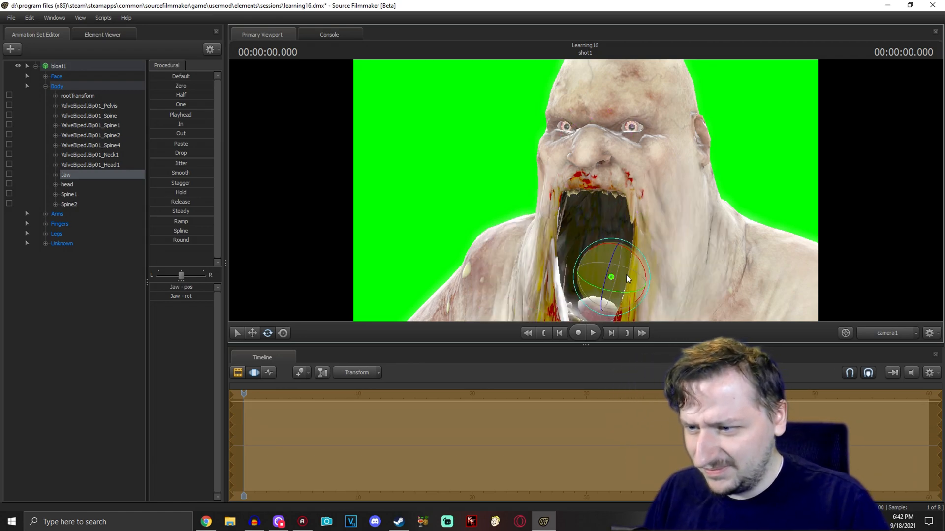
key("ctrl+z")
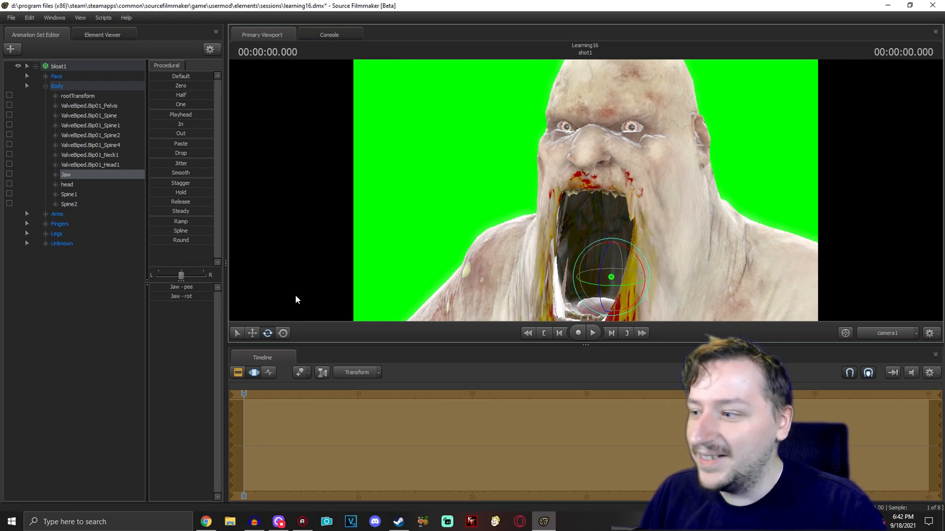
Adjust the Jaw bone's position and rotation with the screen manipulator.
left_click(281, 334)
left_click_drag(588, 260, 531, 274)
left_click_drag(654, 350, 609, 272)
left_click_drag(607, 232, 516, 310)
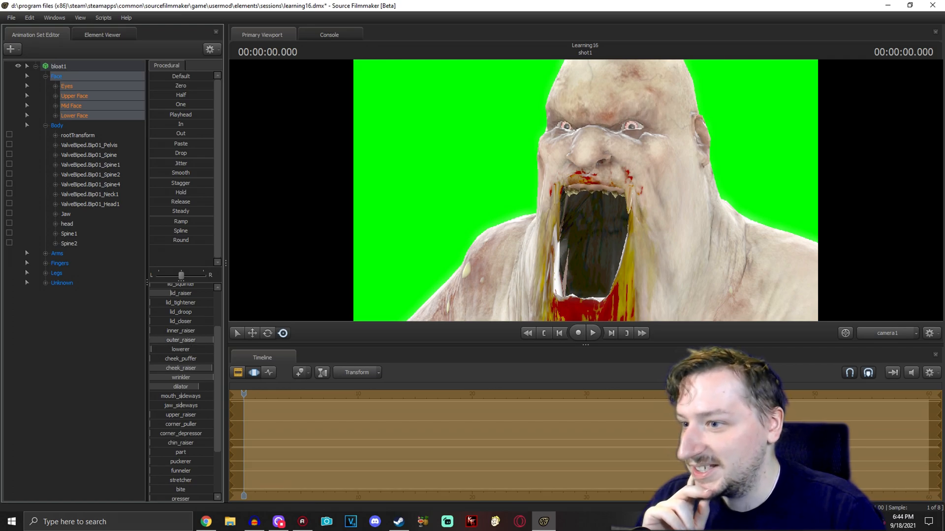
Set the bloat's cheek_puffer, corner_puller and upper_raiser sliders to maximum and shift jaw_sideways and mouth_sideways off centre.
left_click_drag(180, 359, 213, 359)
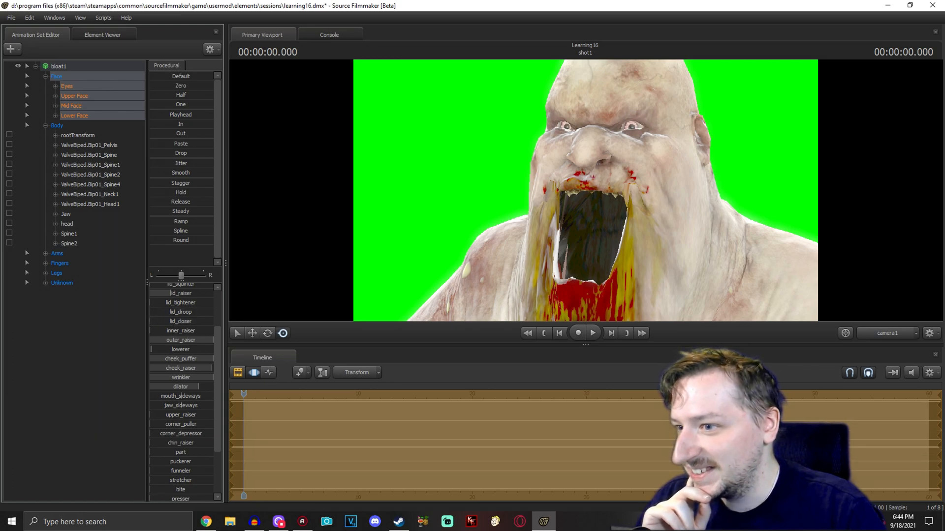
left_click_drag(163, 424, 213, 424)
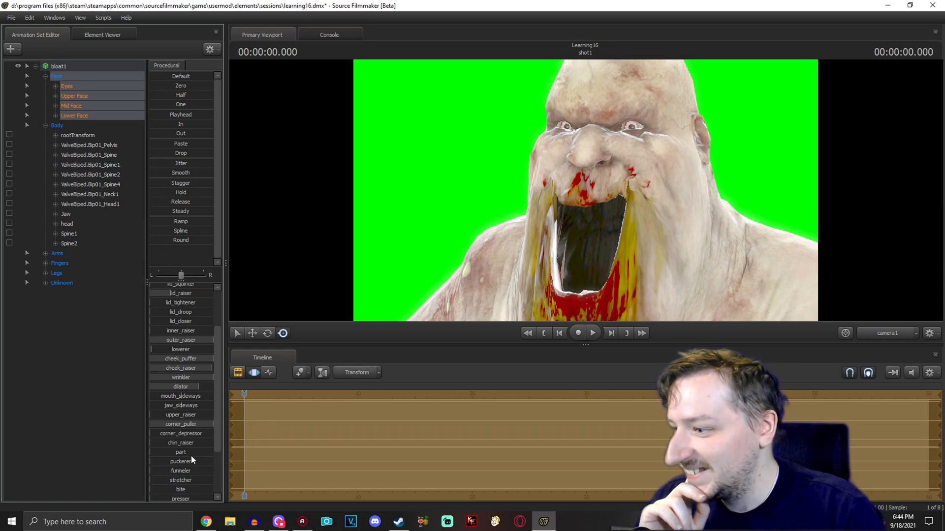
mouse_move(156, 452)
left_mouse_down()
mouse_move(213, 452)
mouse_move(150, 452)
left_mouse_up()
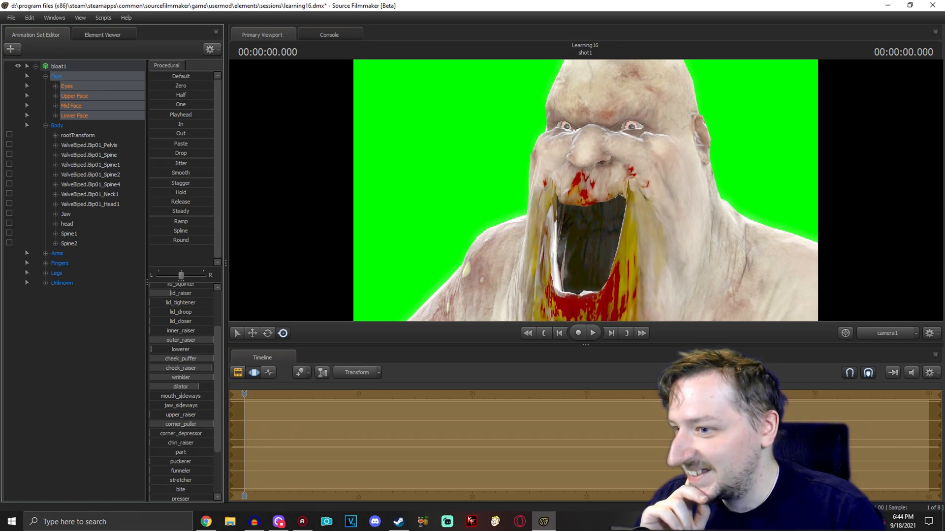
left_click_drag(173, 415, 177, 397)
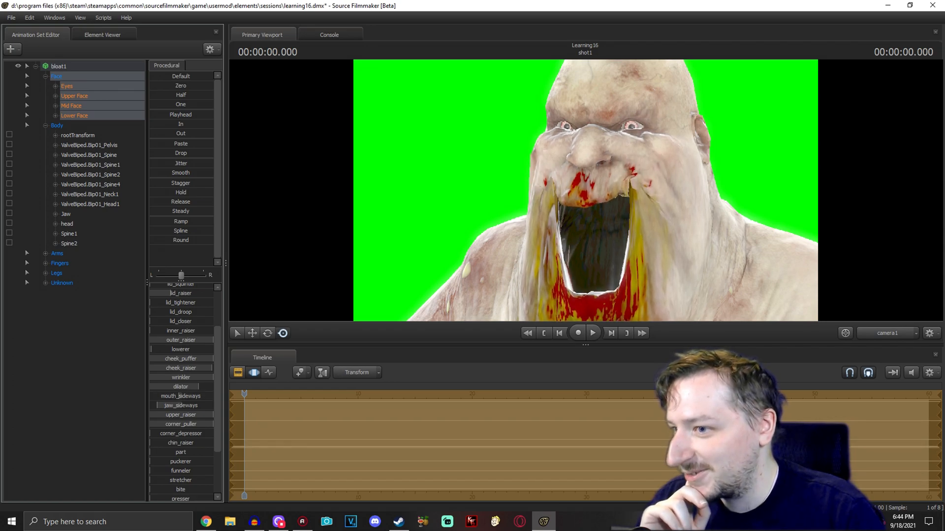
scroll(203, 402, "down", 3)
left_click_drag(184, 459, 150, 458)
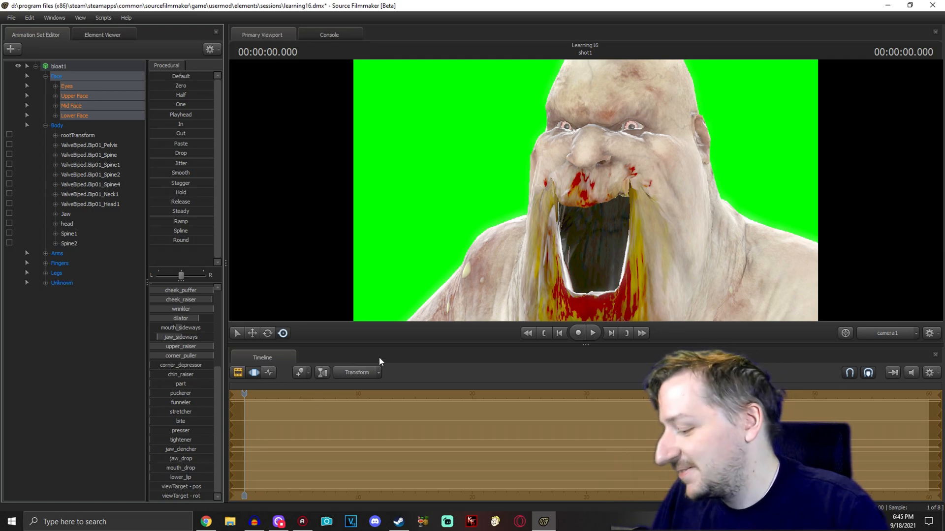
Adjust the bloat's Face_EyeBrow and Face_eyelid_LTop bones directly on the model's face.
left_click(592, 117)
left_click_drag(592, 117, 567, 90)
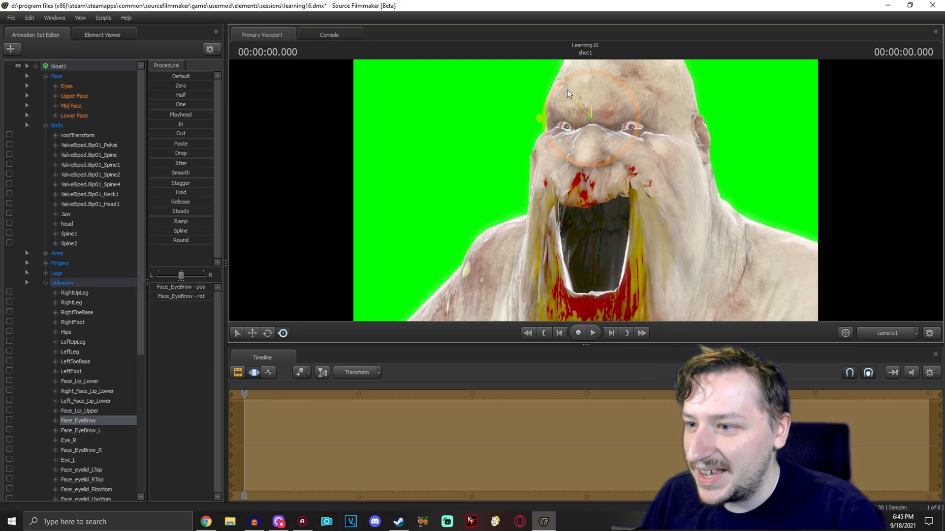
left_click(632, 126)
left_click_drag(631, 126, 627, 95)
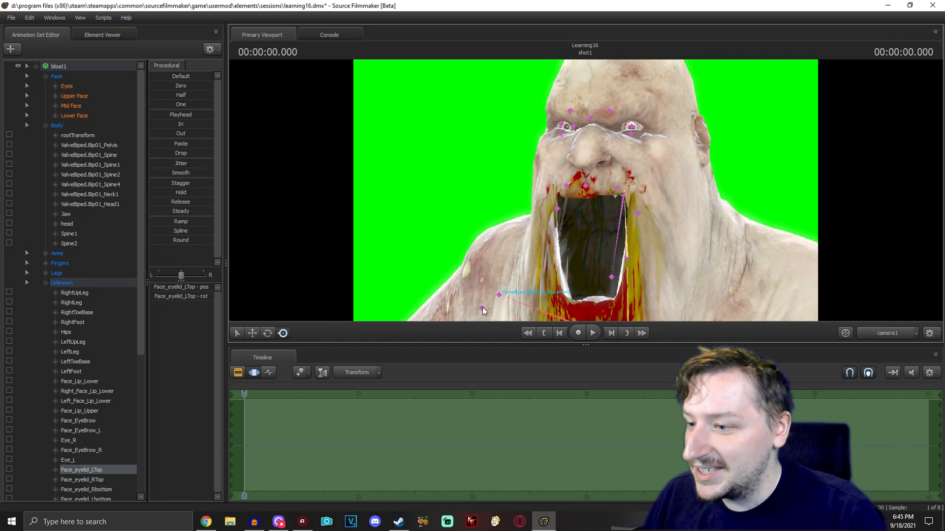
From the Work Camera, raise the bloat's right arm toward its head by rotating the ValveBiped.Bip01_R_Forearm and ValveBiped.Bip01_R_UpperArm bones.
mouse_move(717, 276)
left_mouse_down()
mouse_move(714, 286)
mouse_move(726, 266)
left_mouse_up()
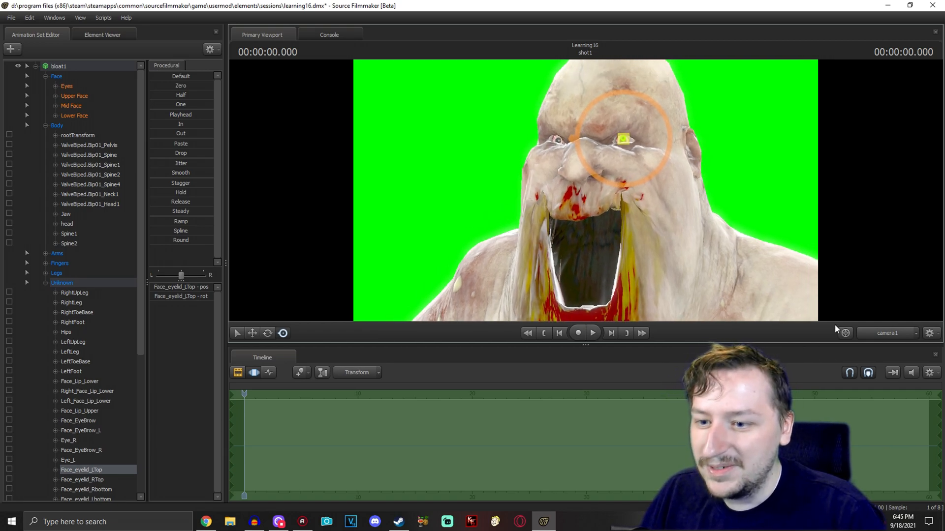
left_click(875, 335)
left_click_drag(684, 261, 584, 190)
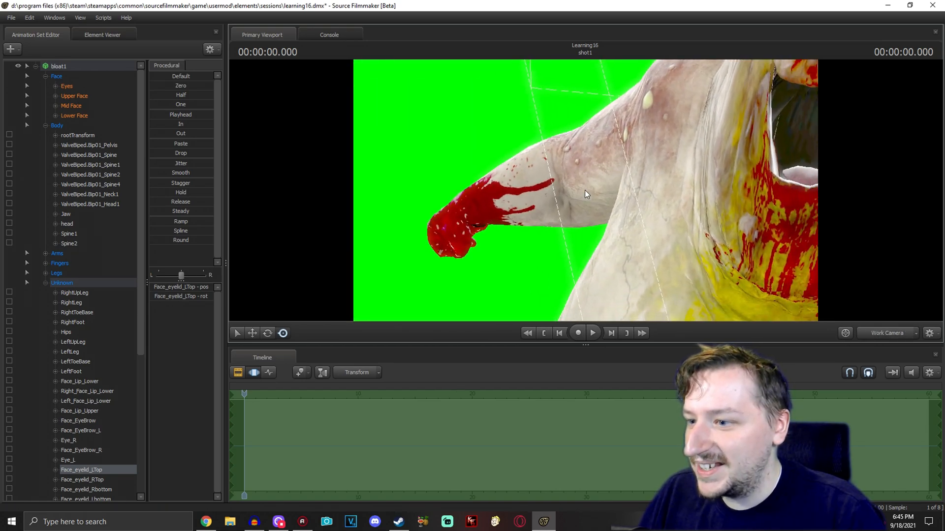
key("ctrl")
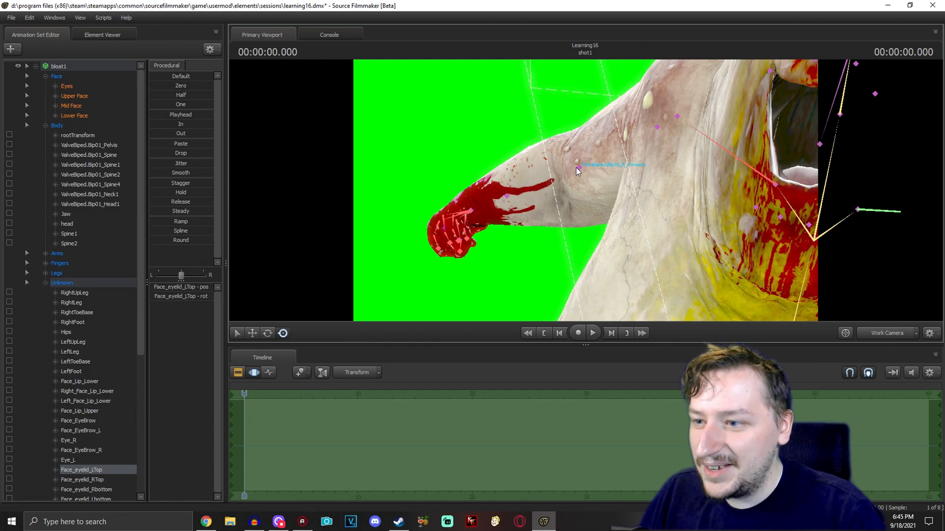
left_click(576, 167, "ctrl")
left_click_drag(585, 167, 628, 130)
key("ctrl")
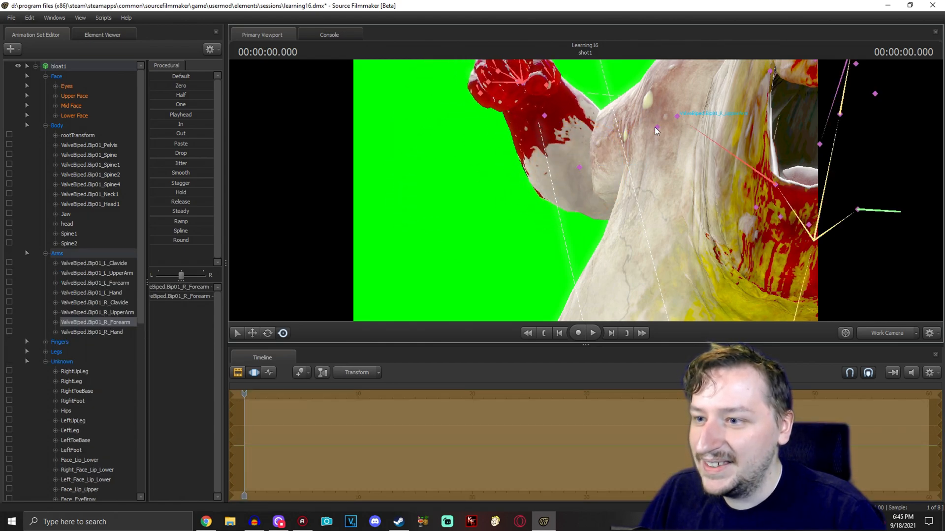
left_click(654, 127, "ctrl")
left_click_drag(672, 122, 694, 107)
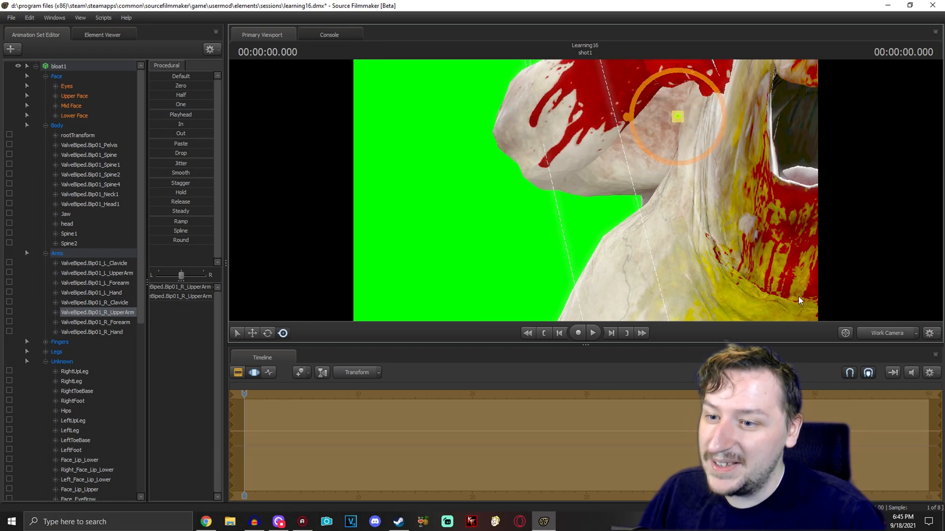
View the bloat's raised-arm pose from farther away with the Work Camera and compare it with the camera1 shot.
left_click_drag(894, 320, 935, 321)
key("s")
mouse_move(585, 189)
left_mouse_down()
mouse_move(566, 190)
mouse_move(586, 189)
left_mouse_up()
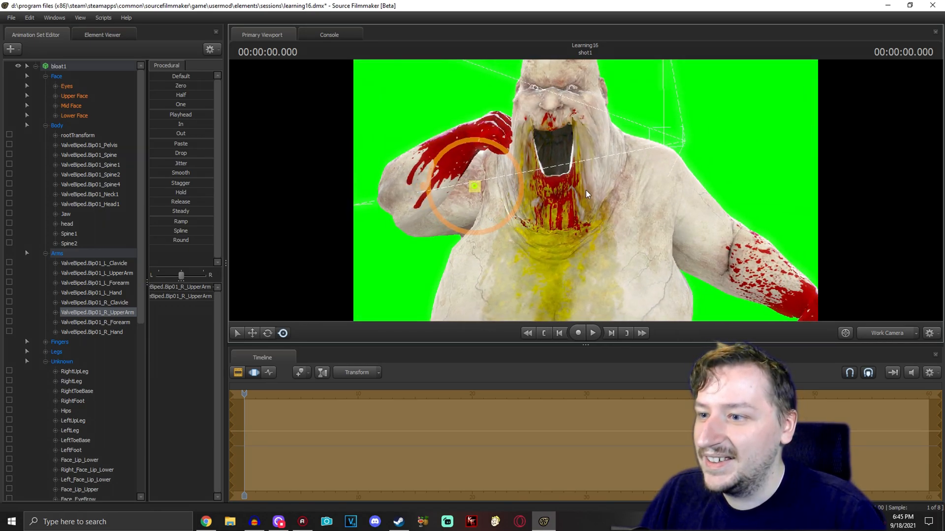
left_click(884, 333)
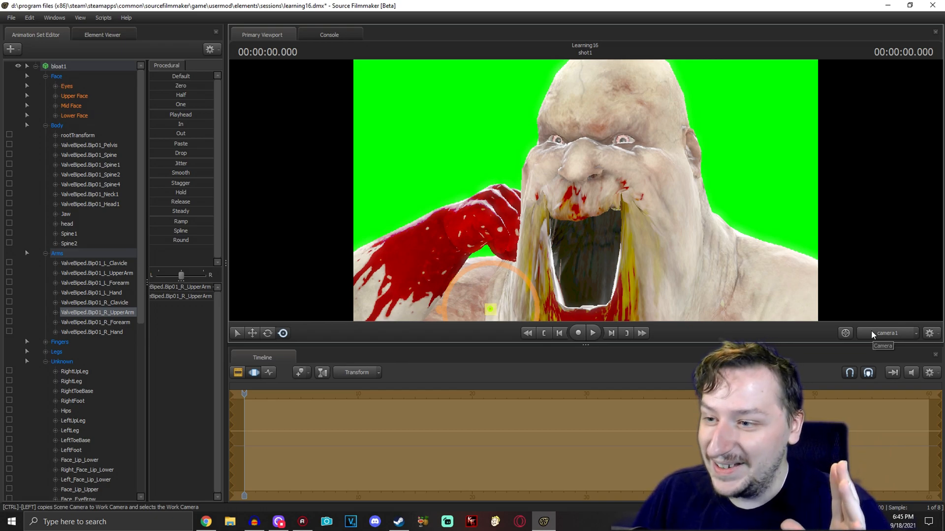
left_click(880, 334)
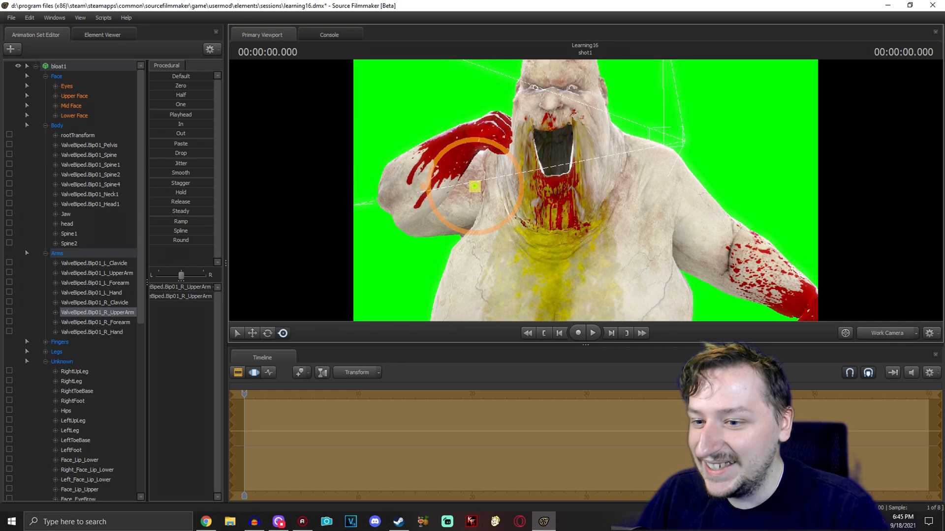
Rotate the bloat's ValveBiped.Bip01_L_UpperArm bone to swing the cleaver arm forward across its body, and check the pose through camera1.
left_click_drag(620, 211, 661, 223)
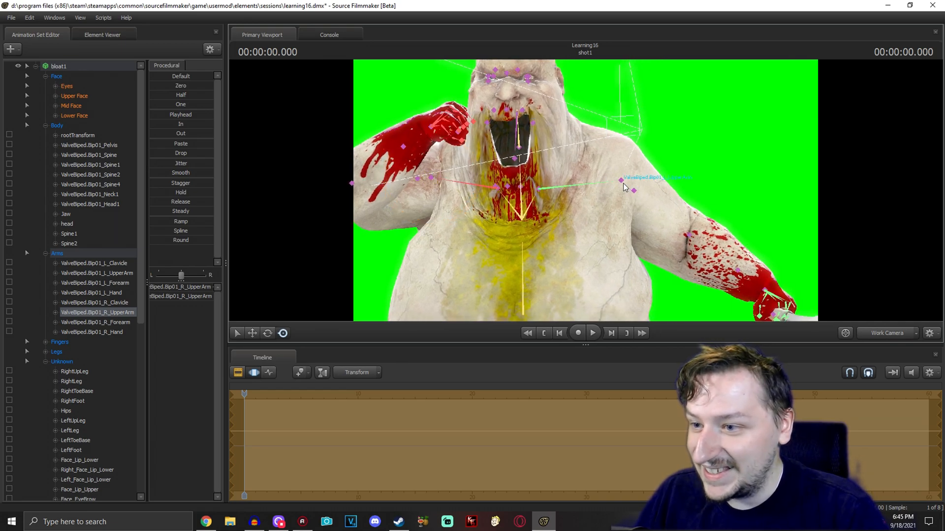
left_click(622, 180)
left_click_drag(637, 187, 593, 160)
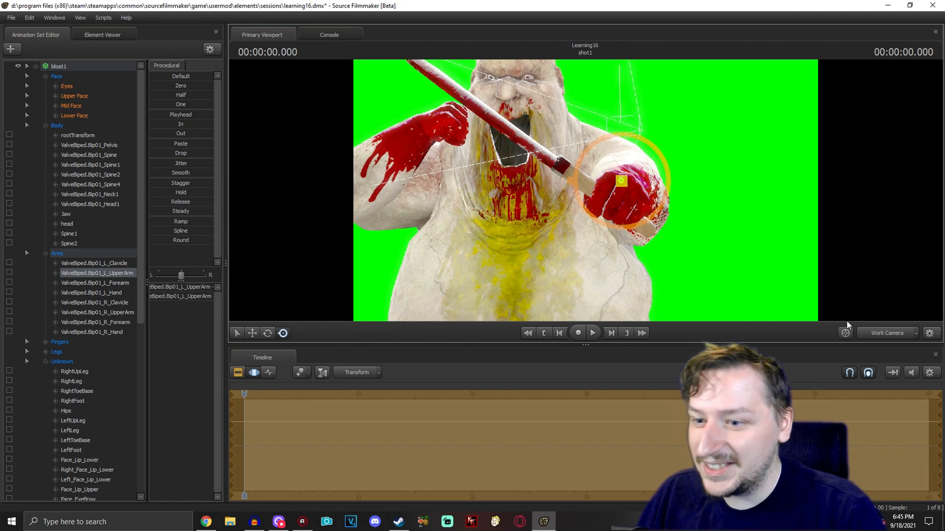
left_click(870, 332)
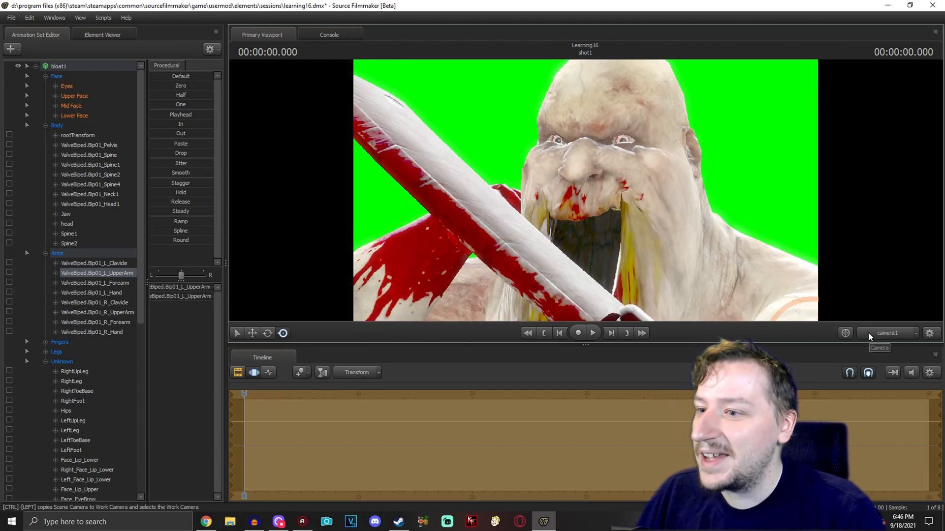
key("ctrl")
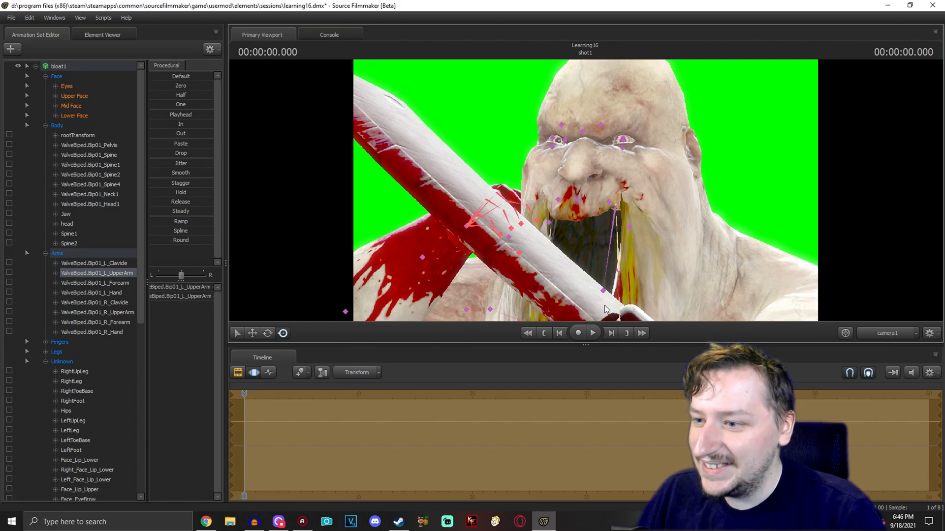
From the side in the Work Camera, adjust the bloat's ValveBiped.Bip01_L_Clavicle bone to reposition the cleaver arm across its chest, and review it from the front.
left_click(881, 333)
left_click_drag(585, 190, 457, 191)
key("d")
key("d")
left_click_drag(550, 212, 480, 211)
key("ctrl")
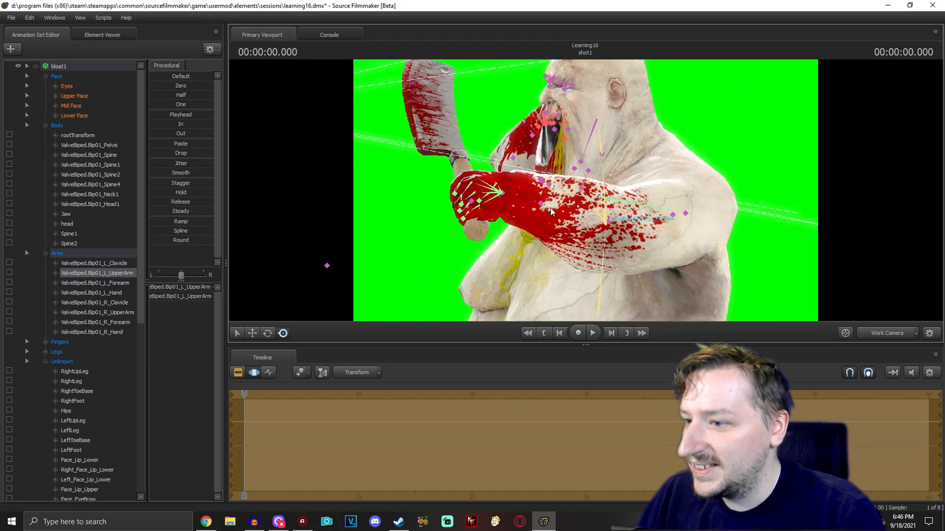
left_click(510, 187)
left_click_drag(511, 187, 541, 189)
left_click(890, 333)
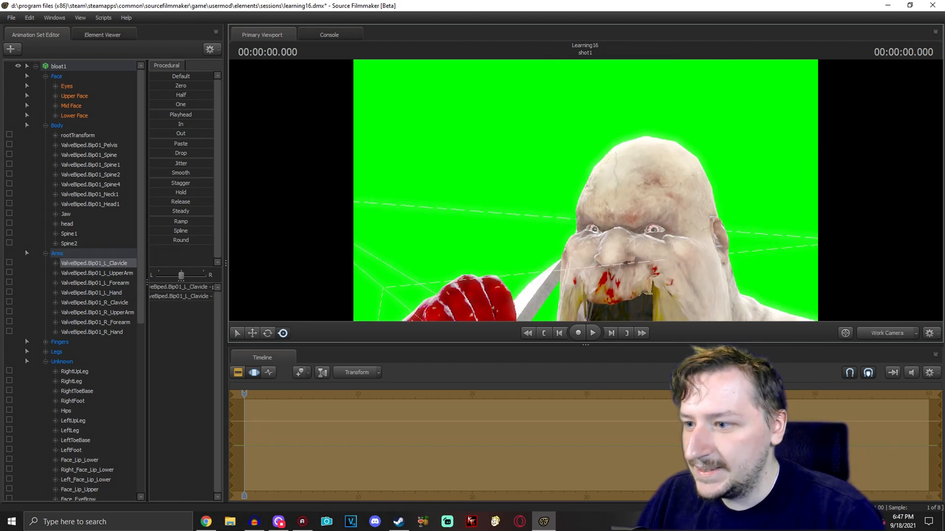
left_click_drag(585, 190, 590, 217)
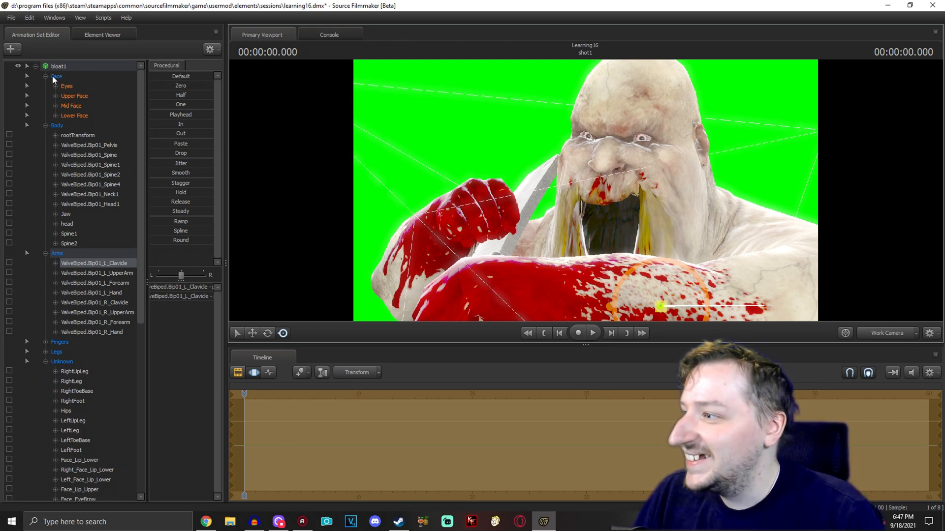
Change the bloat's skin to 1 and compare the look between camera1 and the Work Camera.
right_click(64, 68)
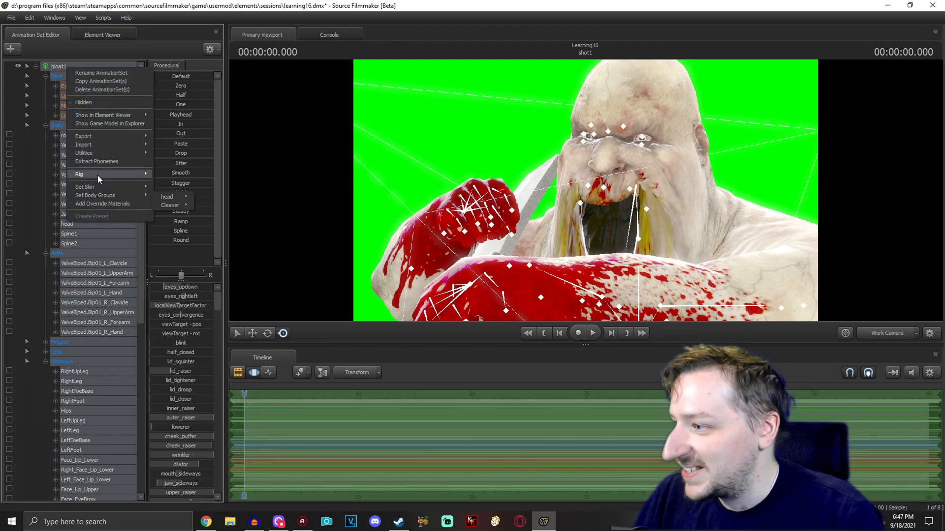
mouse_move(108, 177)
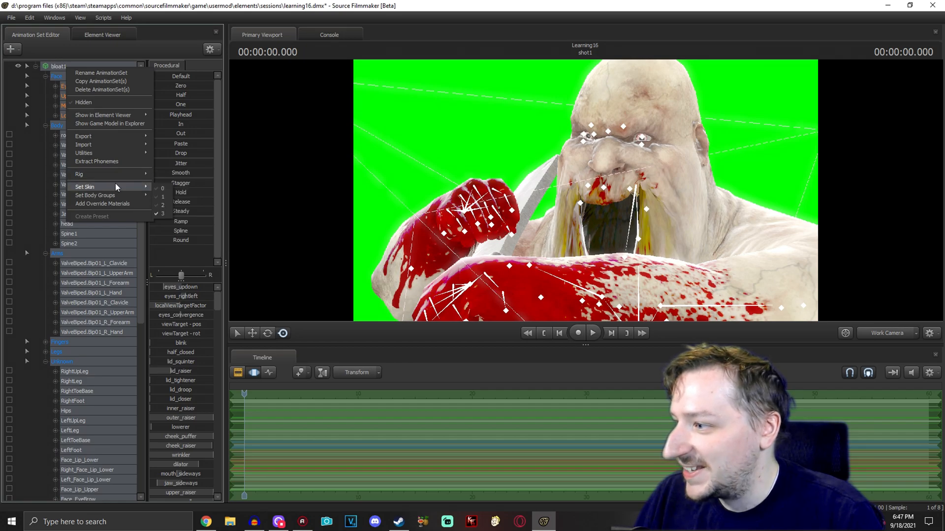
left_click(160, 196)
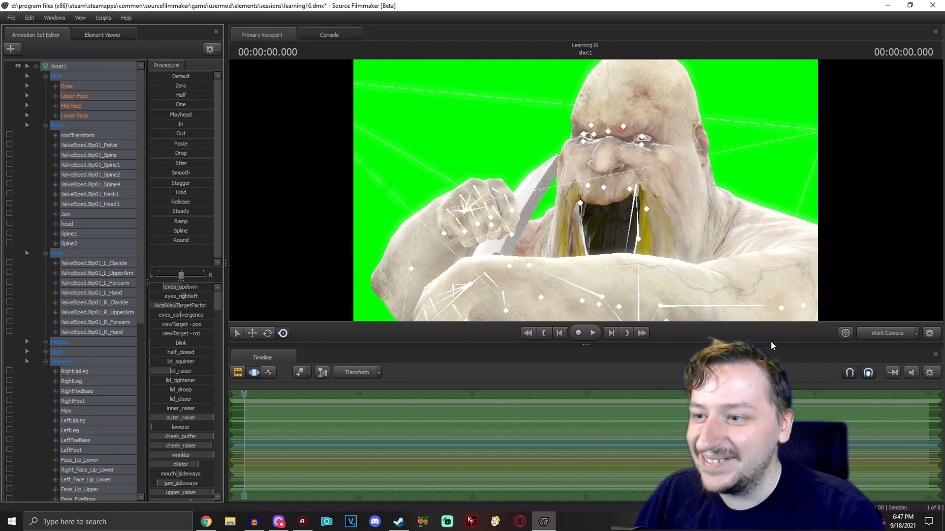
left_click(898, 333)
mouse_move(772, 226)
left_mouse_down()
mouse_move(755, 207)
mouse_move(772, 226)
left_mouse_up()
key("w")
left_click(883, 334)
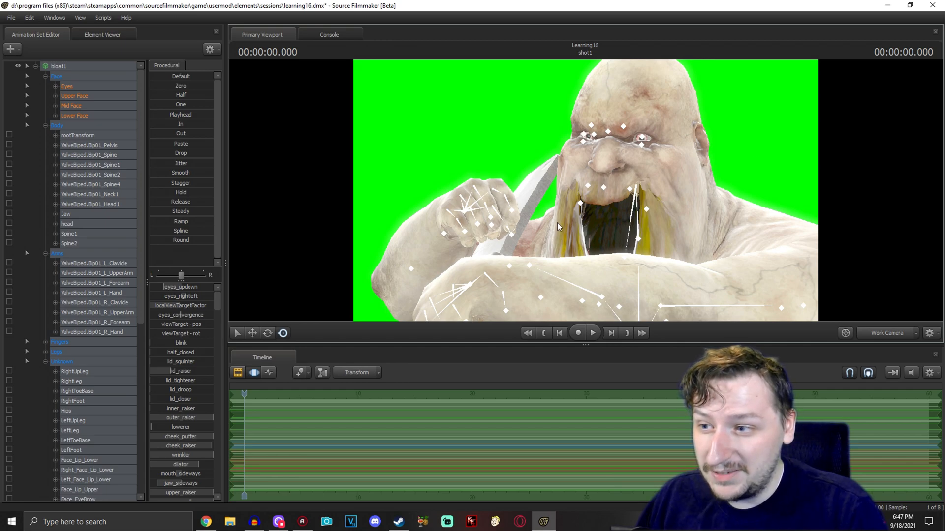
Set the bloat's skin to 0 and save the session.
right_click(73, 65)
mouse_move(106, 184)
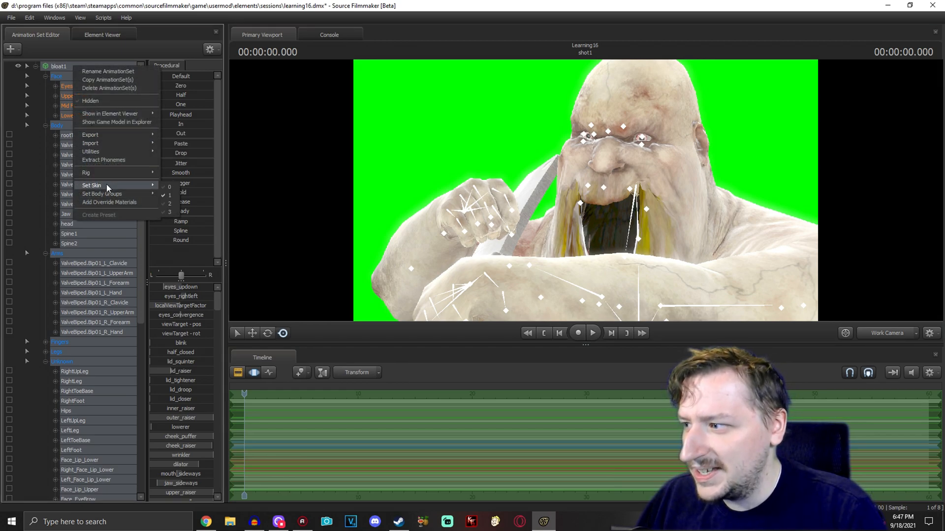
left_click(168, 187)
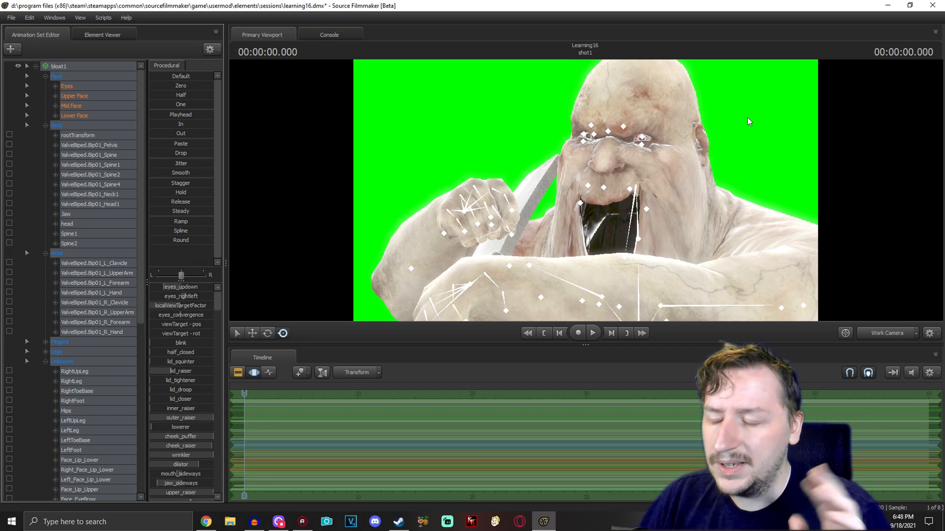
left_click(10, 17)
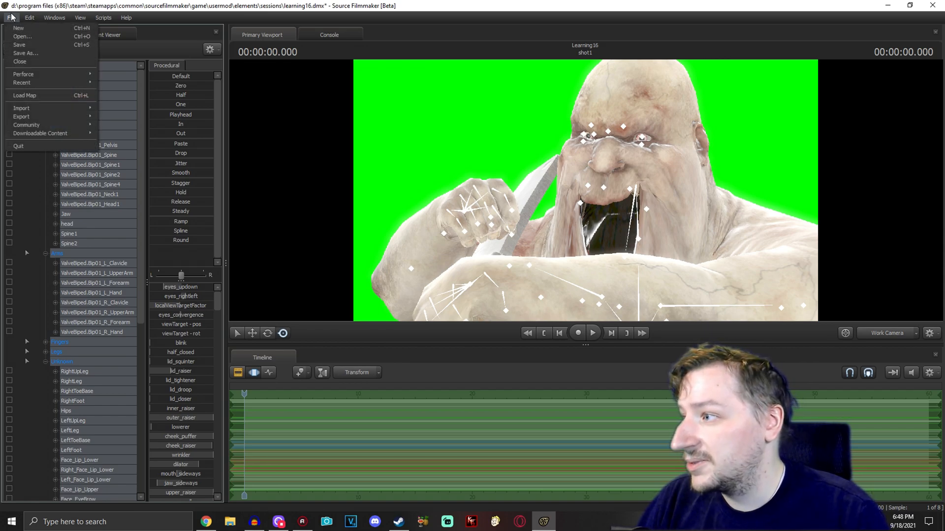
left_click(20, 45)
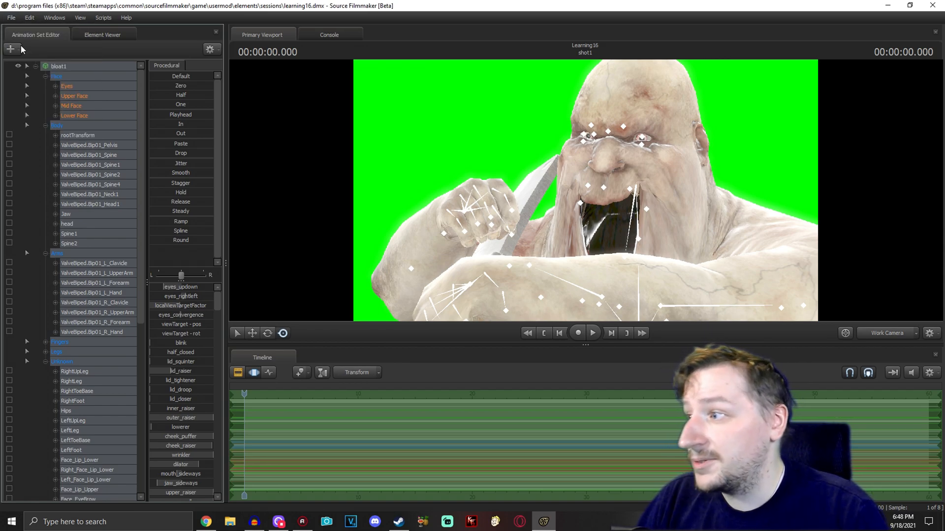
Export the shot as a 1920 x 1080 TGA poster named Goofy Boi in the Downloads folder.
left_click(11, 18)
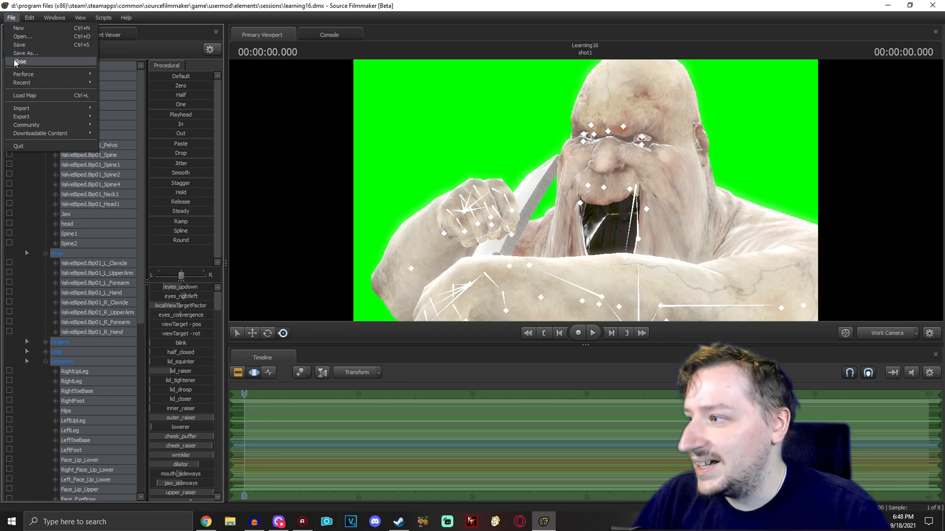
mouse_move(30, 120)
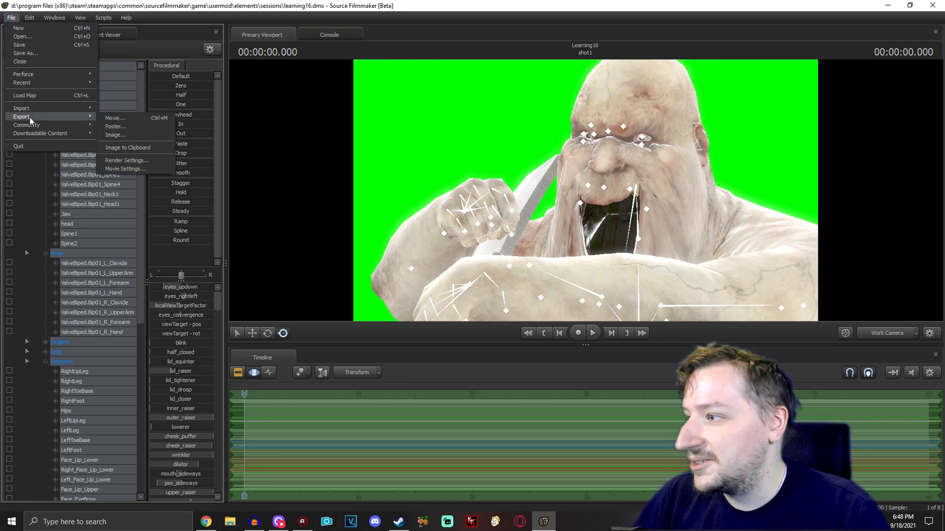
left_click(116, 127)
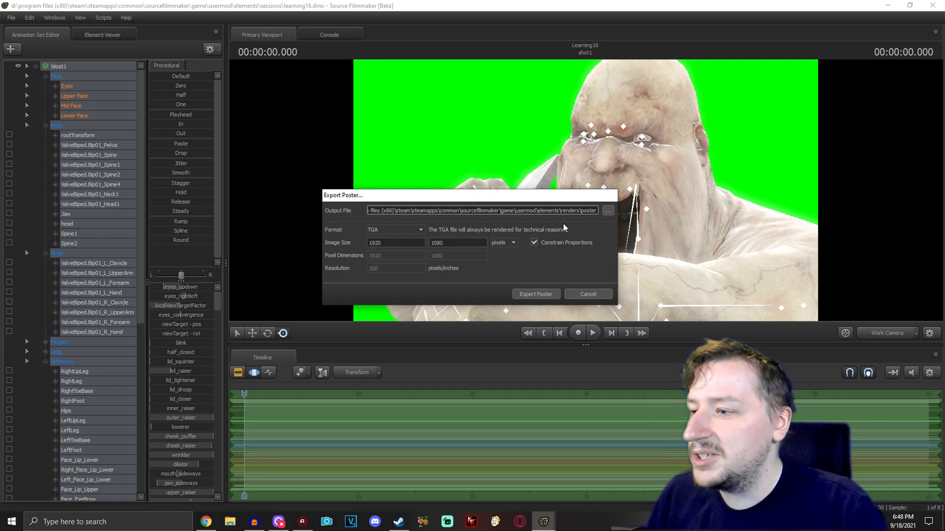
left_click(608, 211)
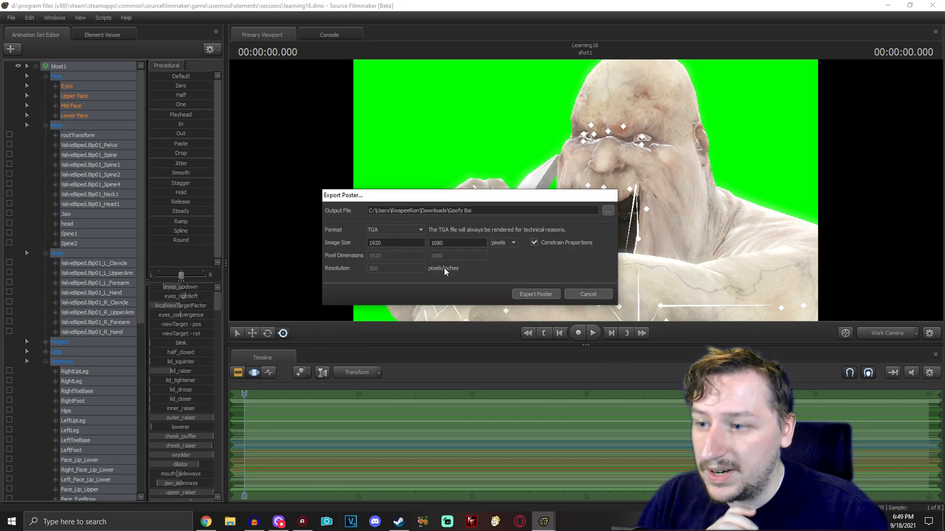
left_click(534, 293)
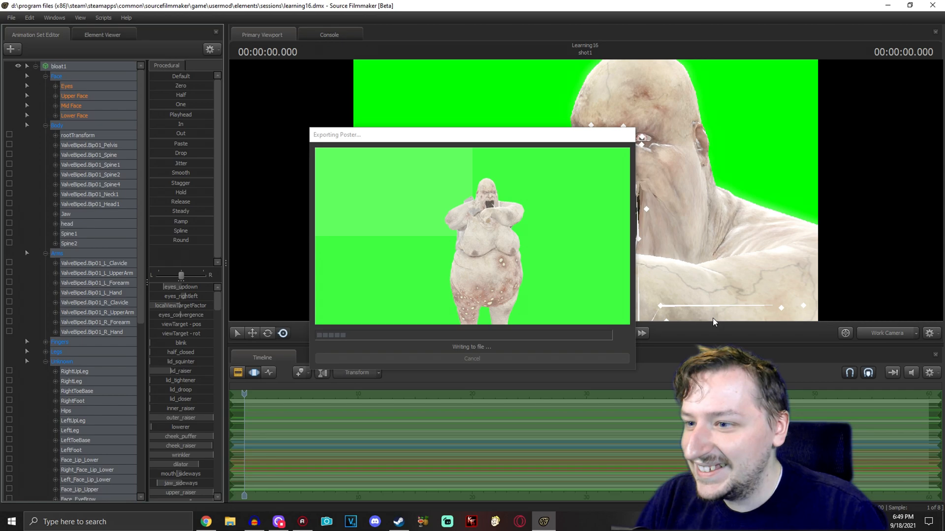
Move camera1 in close so it frames the bloat's face, raised fist and cleaver.
left_click(873, 333)
left_click_drag(701, 285, 701, 240)
key("w")
key("w")
key("w")
left_click(878, 336)
left_click(878, 334)
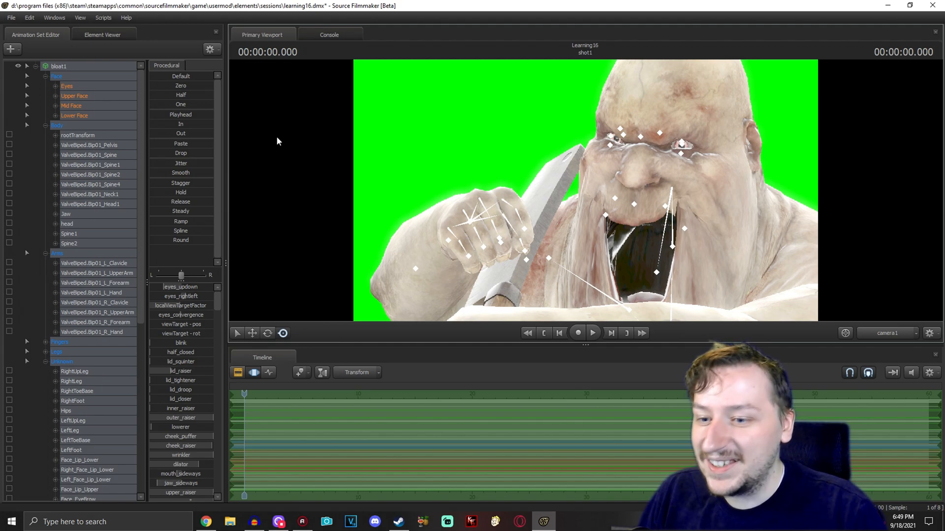
Save the session changes and export the camera1 close-up as the 1920 x 1080 TGA poster Goofy Boi.
left_click(11, 17)
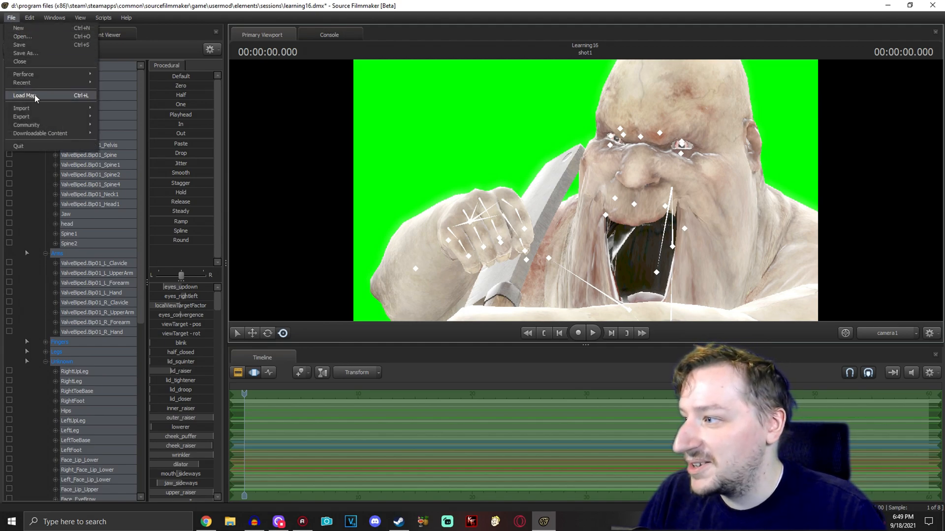
mouse_move(33, 117)
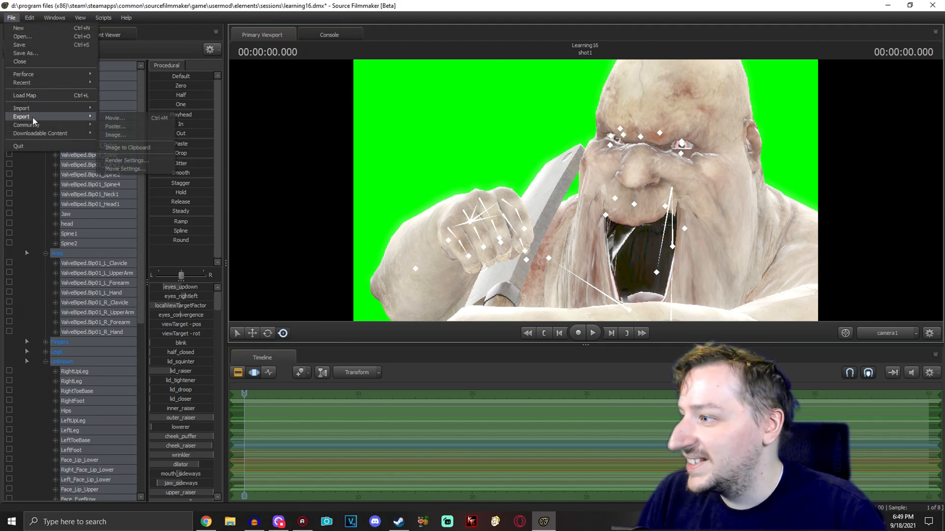
left_click(124, 127)
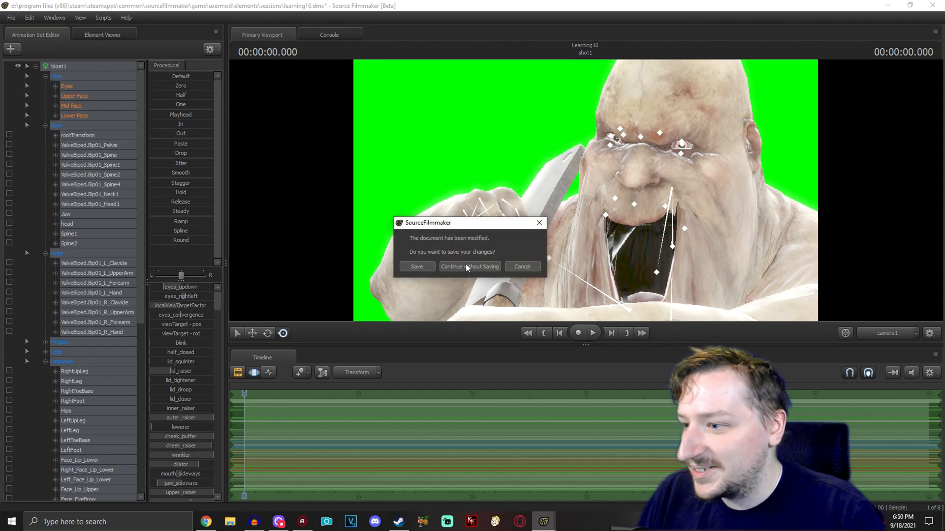
left_click(431, 266)
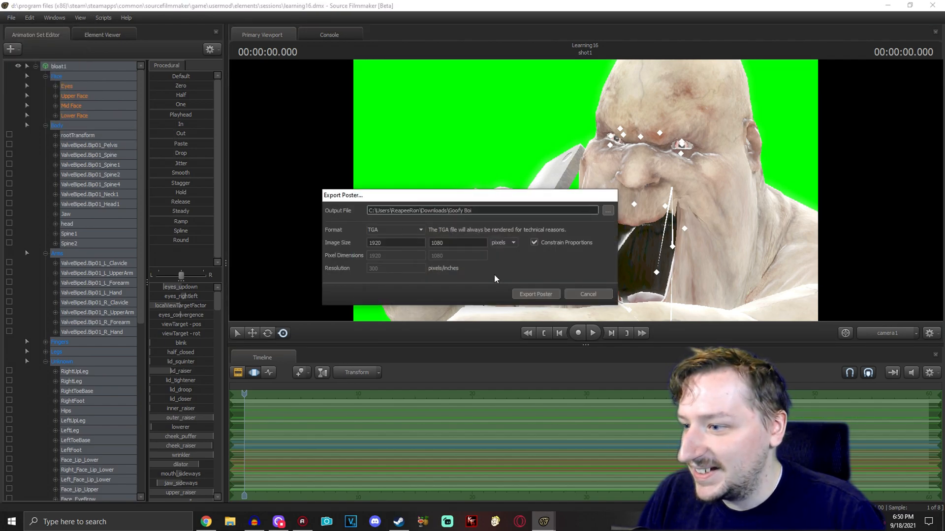
left_click(536, 295)
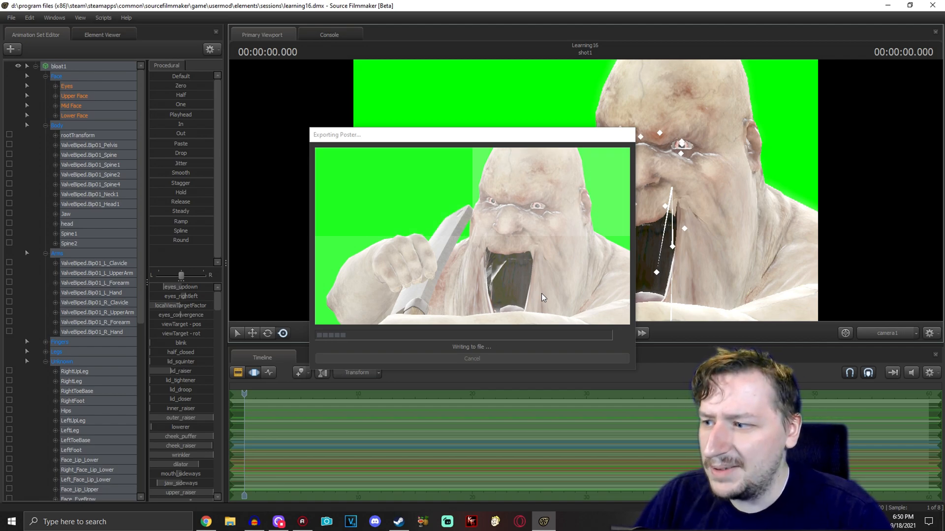
Close Source Filmmaker, switch to VEGAS Pro and place the playhead on the goofyboi clip near the end of the timeline.
left_click(931, 5)
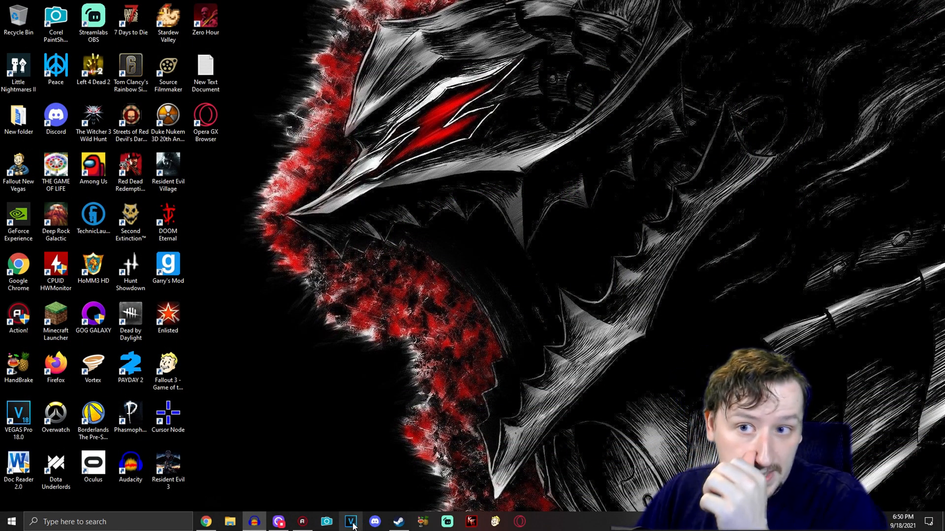
left_click(351, 523)
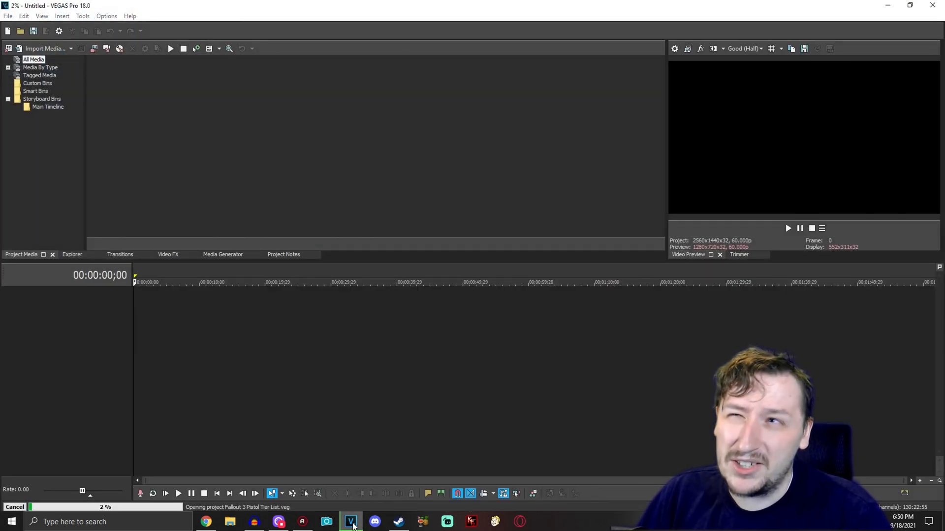
scroll(492, 369, "down", 8)
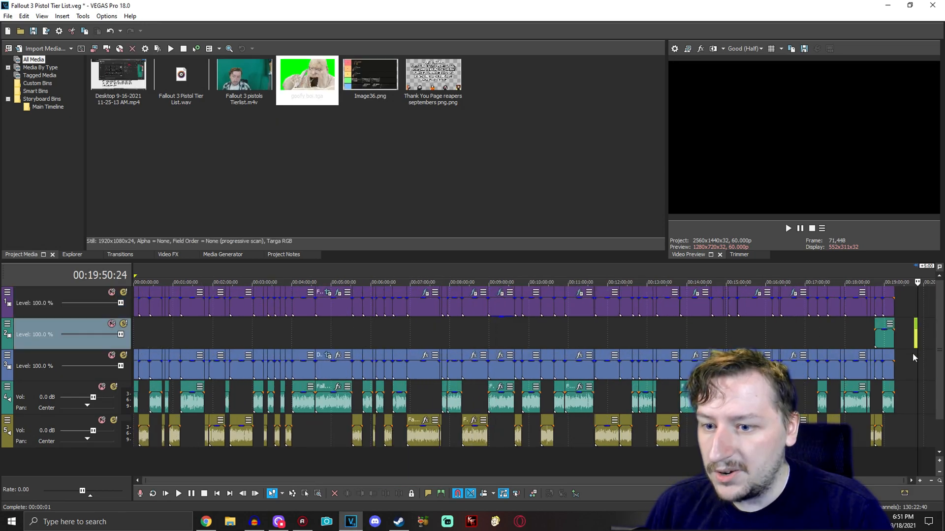
left_click(913, 355)
scroll(913, 355, "up", 8)
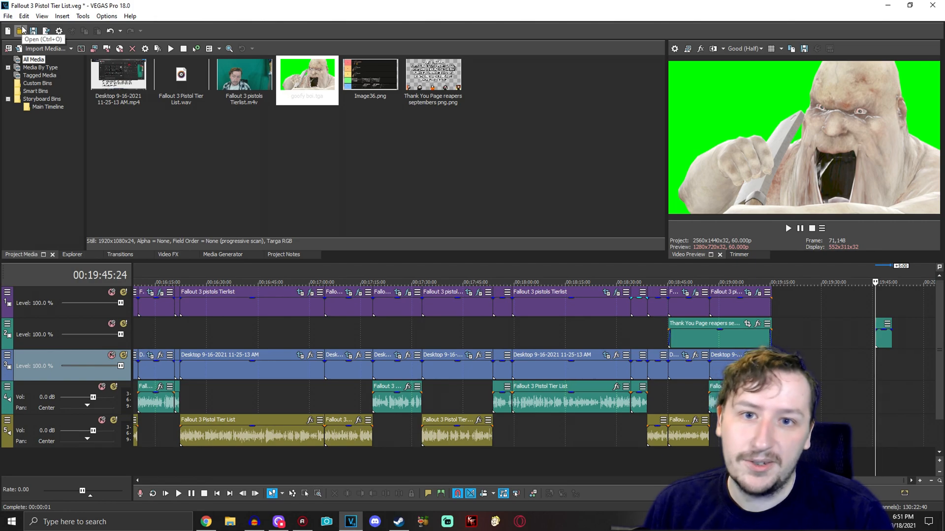
left_click(886, 363)
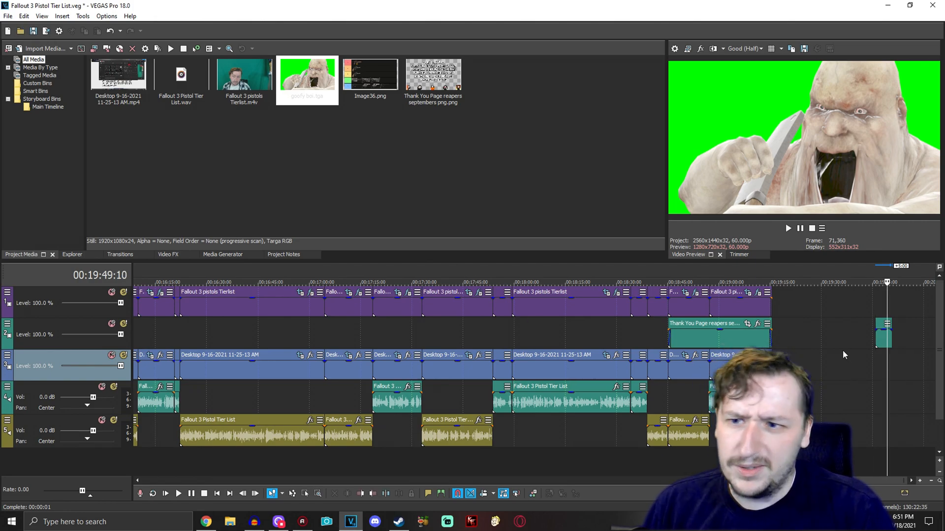
Apply the Chroma Keyer's Pure Green Screen preset to the goofyboi clip, with low threshold 0.075, high threshold 0.878 and Show mask only enabled.
left_click(166, 255)
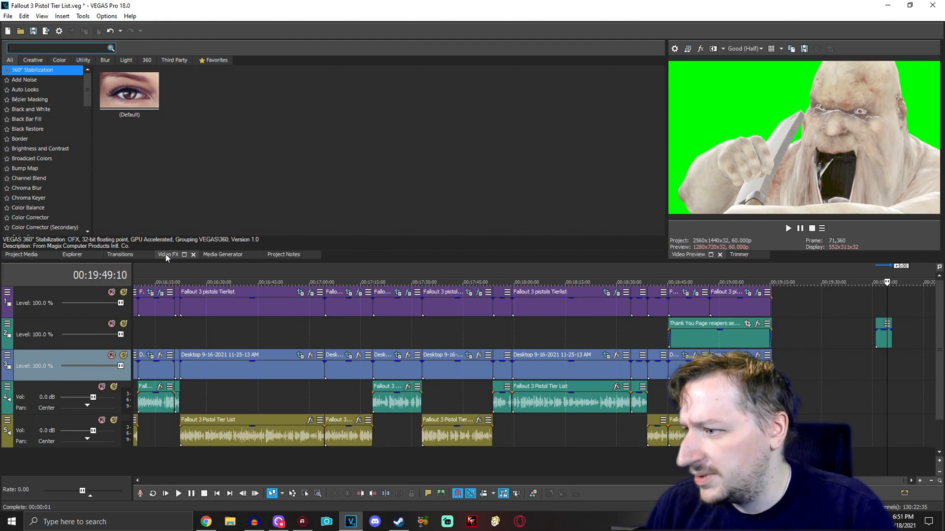
left_click(40, 199)
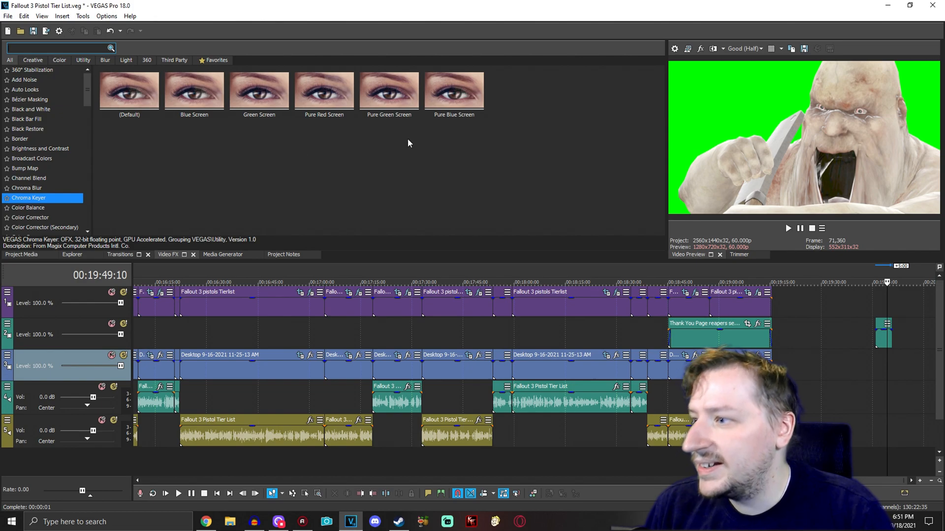
left_click_drag(388, 92, 882, 344)
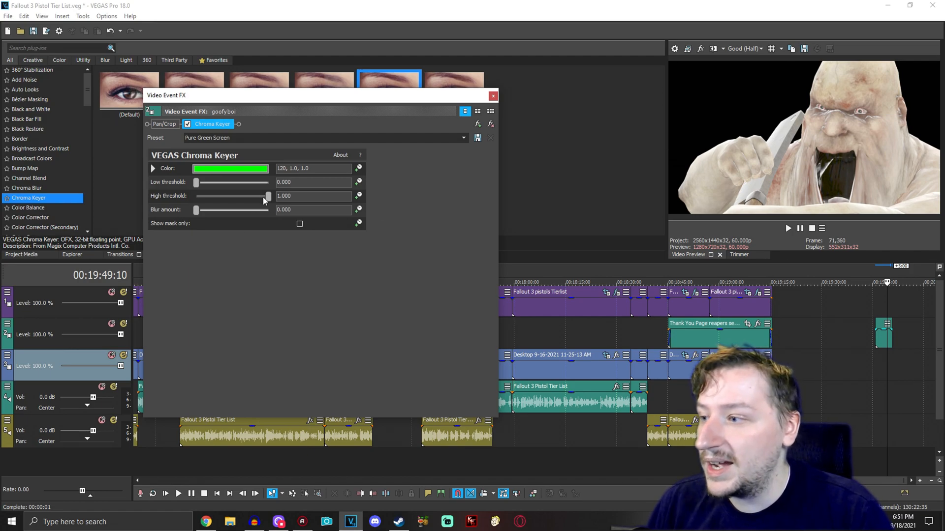
left_click(300, 225)
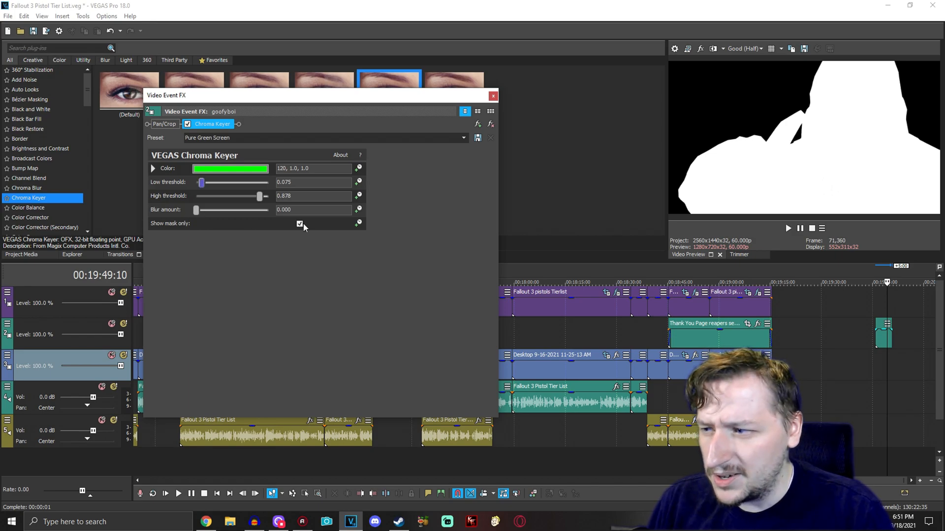
Set the goofyboi clip's Chroma Keyer blur amount to 0.002 and turn off Show mask only.
left_click_drag(196, 213, 200, 212)
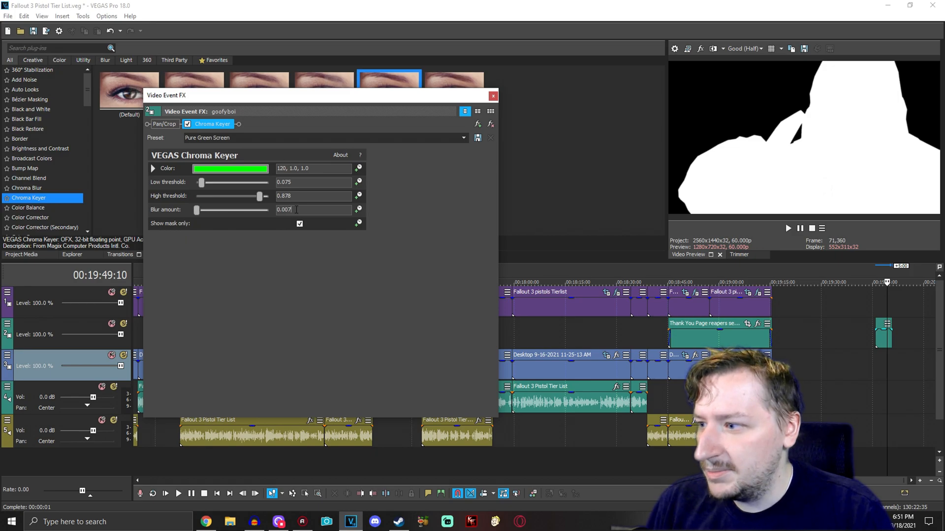
left_click(296, 210)
type("0.002")
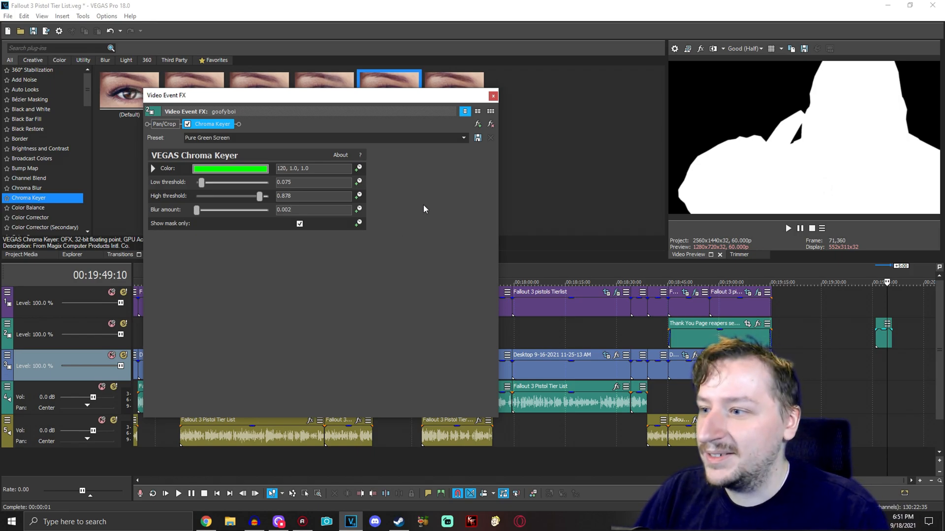
left_click(493, 96)
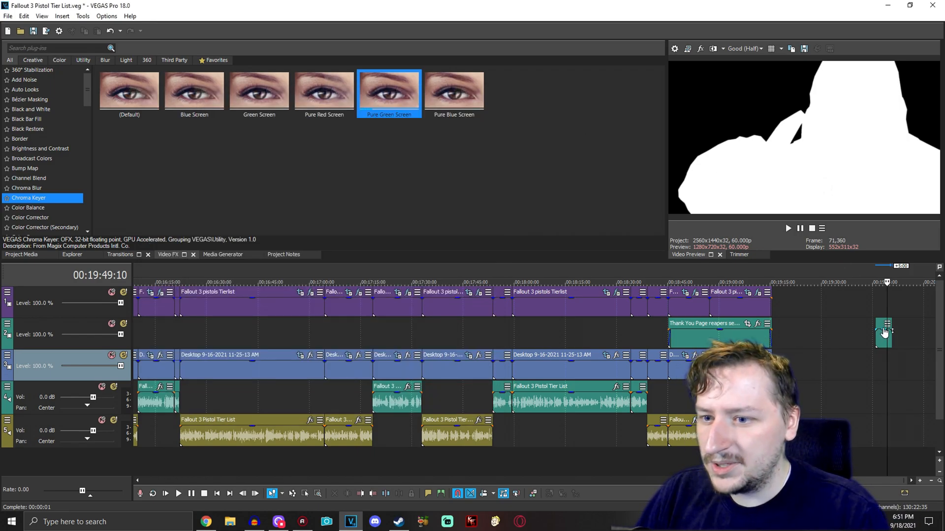
scroll(884, 333, "up", 3)
left_click(821, 325)
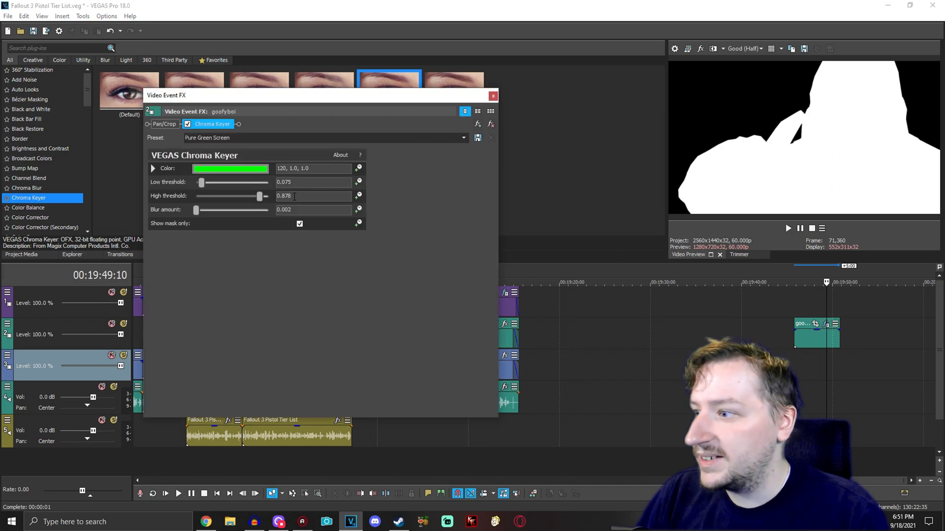
left_click(299, 225)
left_click(493, 97)
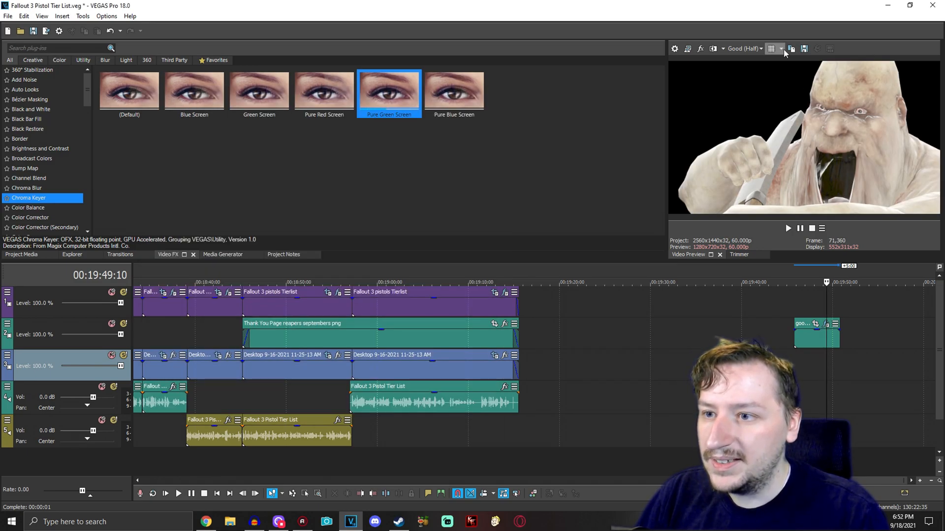
Save a snapshot of the keyed preview frame as the PNG Image37 in Downloads, and close VEGAS Pro without saving the project.
left_click(804, 49)
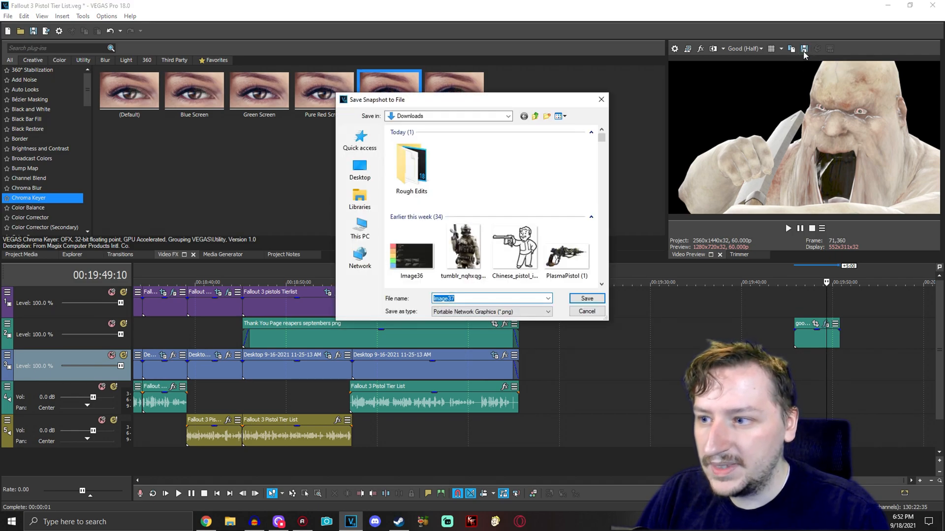
left_click(587, 300)
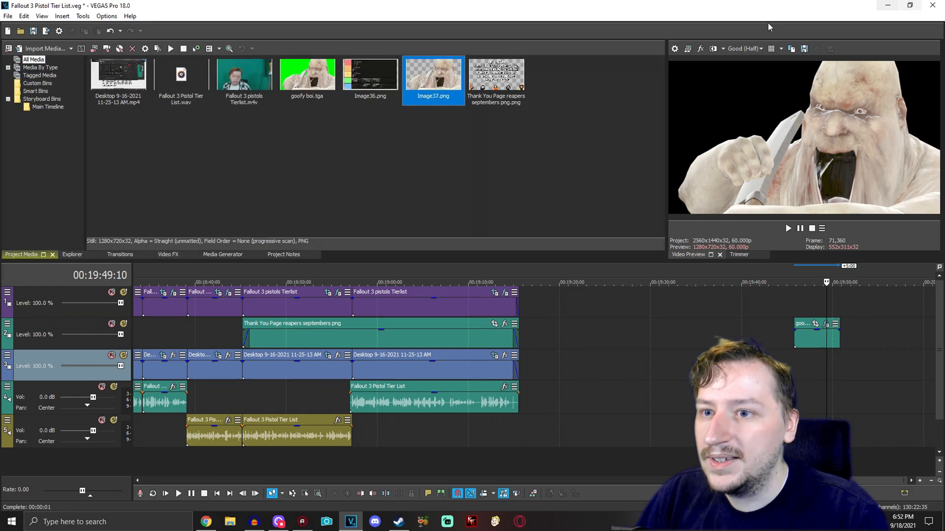
left_click(932, 6)
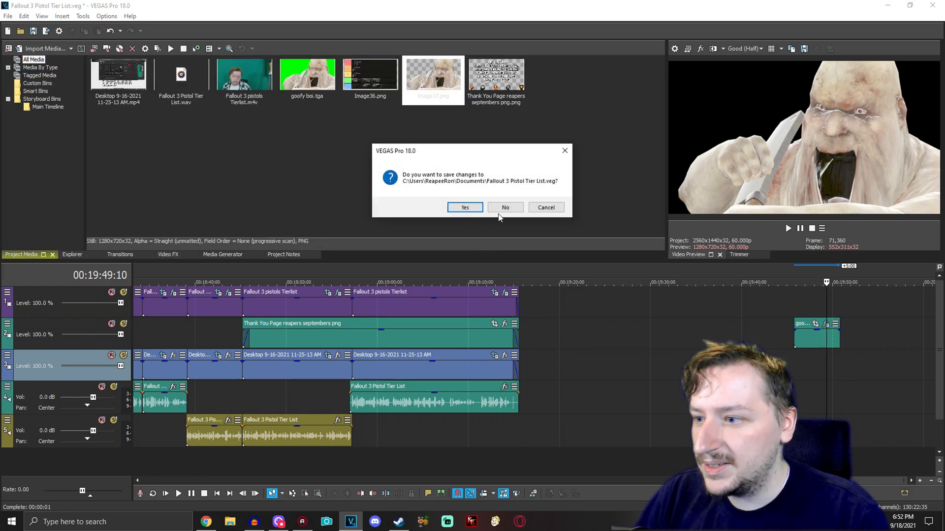
left_click(498, 211)
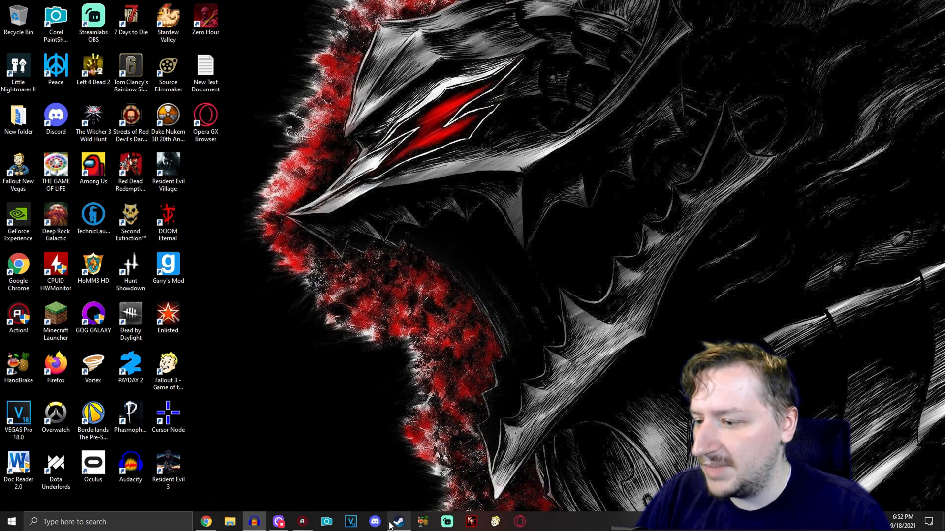
Switch to Corel PaintShop Pro and open the Image37 snapshot from the Downloads folder.
left_click(326, 522)
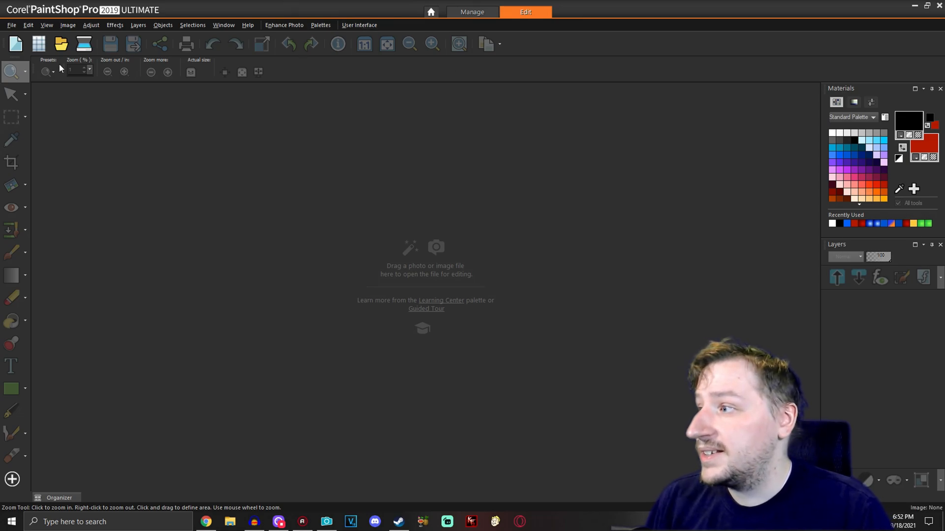
left_click(13, 26)
left_click(79, 58)
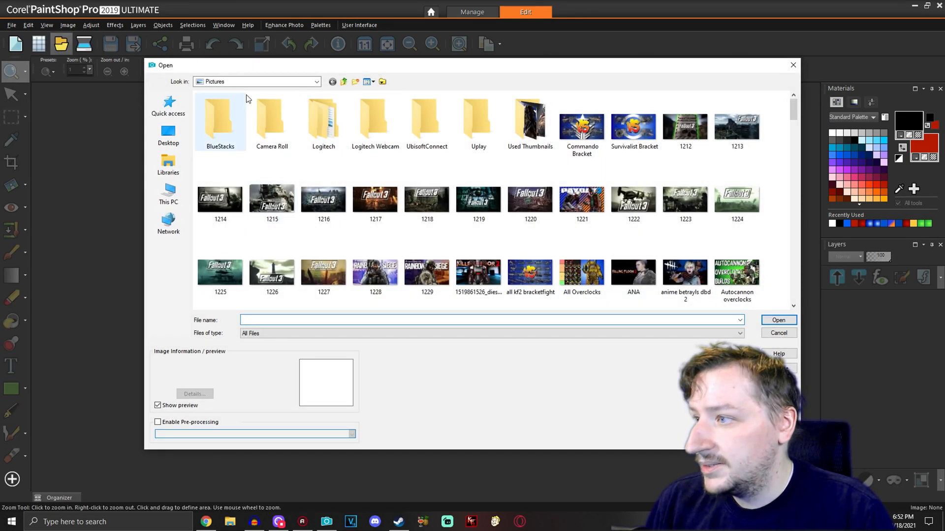
left_click(231, 82)
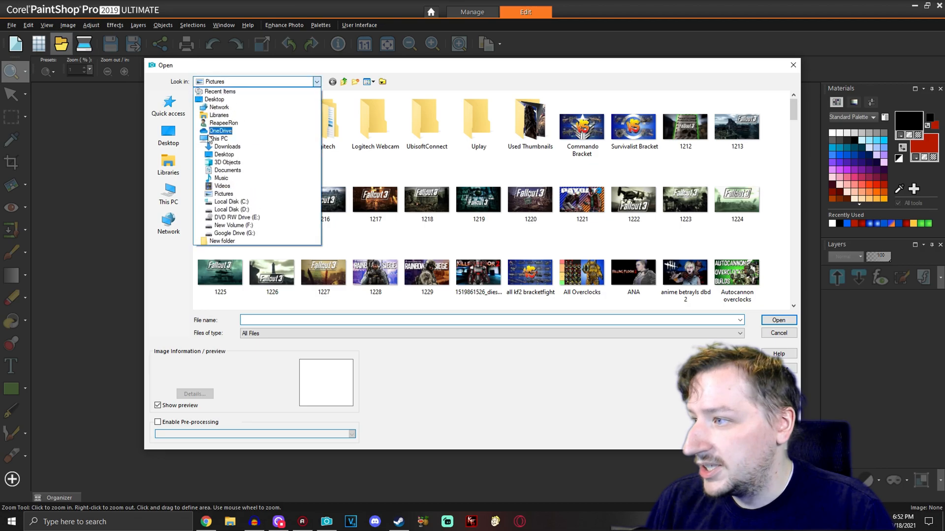
left_click(227, 146)
left_click(220, 132)
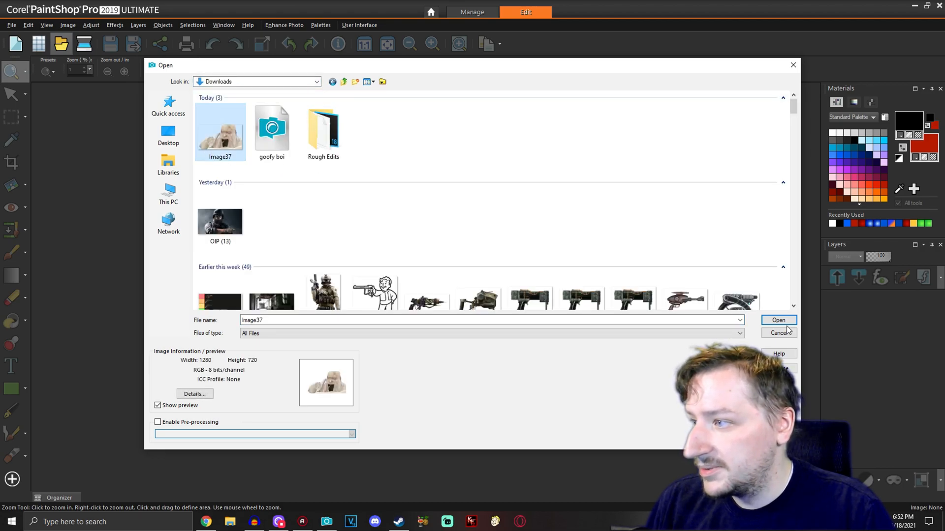
left_click(778, 320)
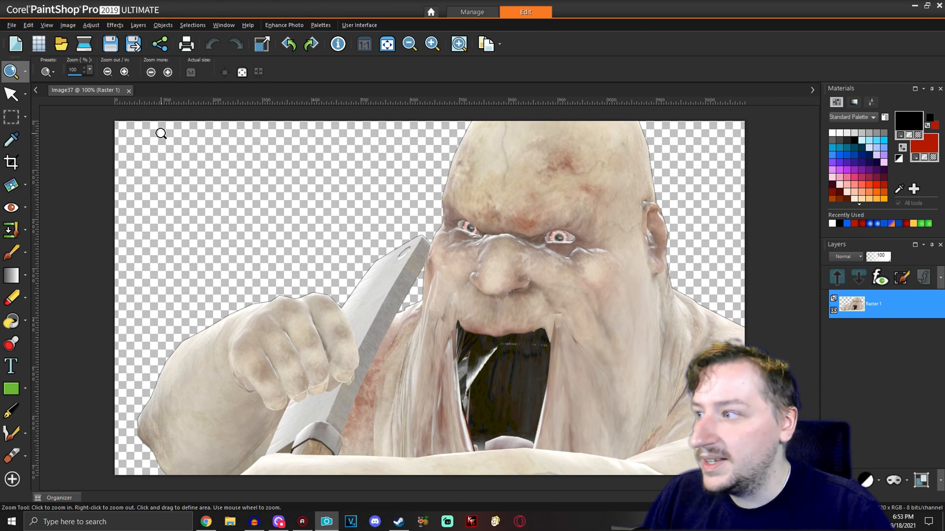
Create a new transparent image and flood-fill its canvas with black, red and finally pink.
left_click(14, 45)
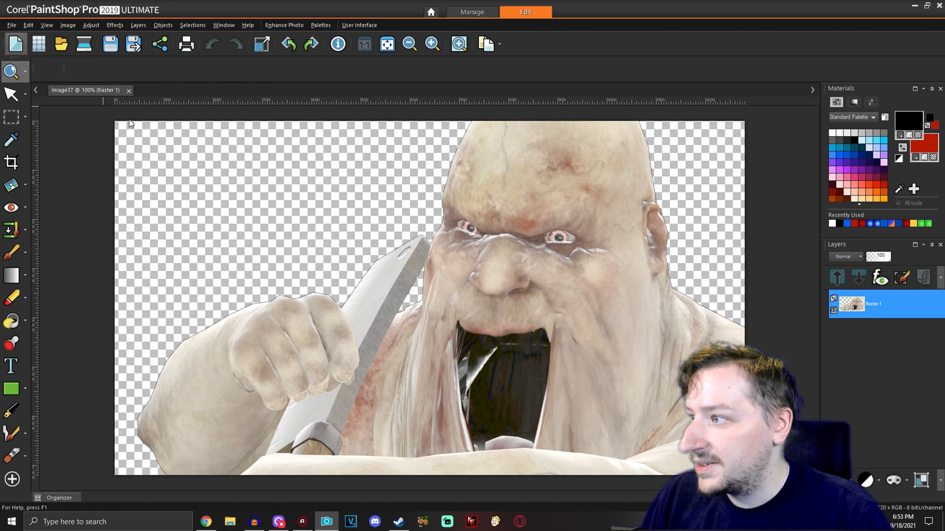
left_click(285, 261)
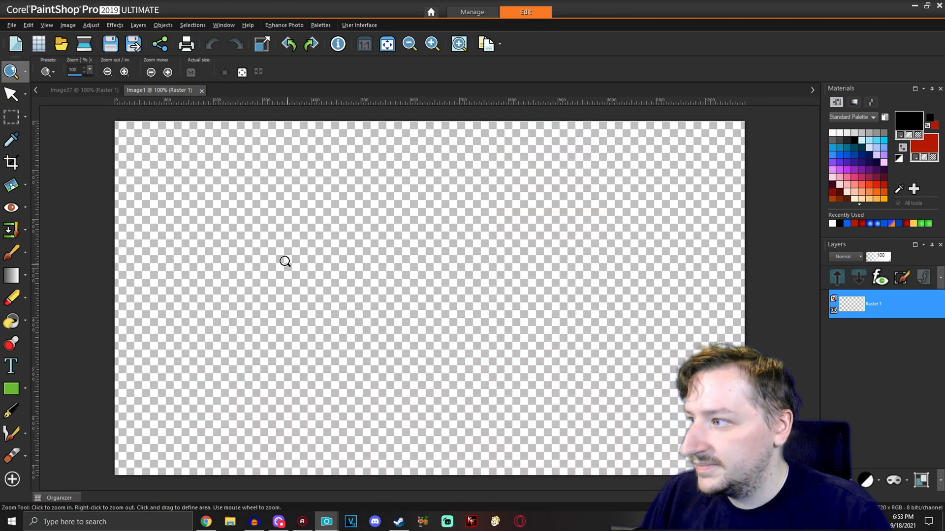
key("f")
left_click(614, 327)
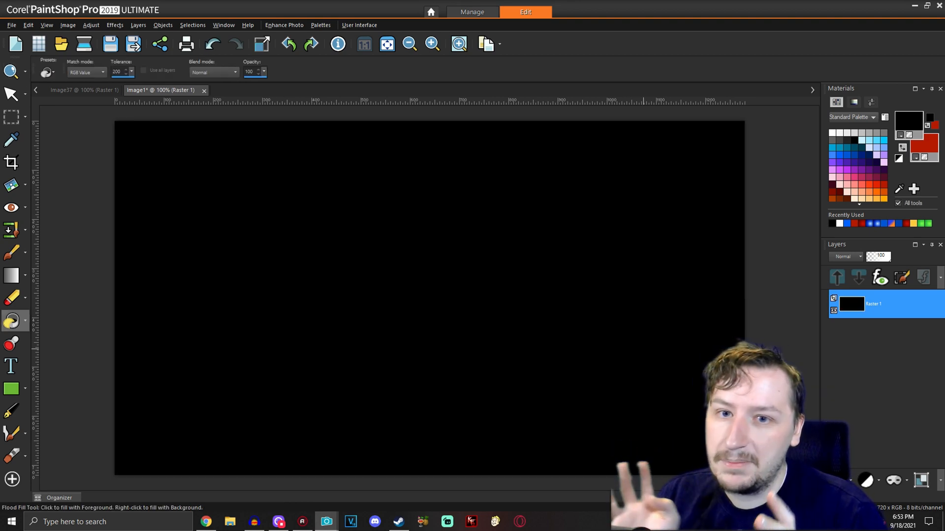
right_click(643, 349)
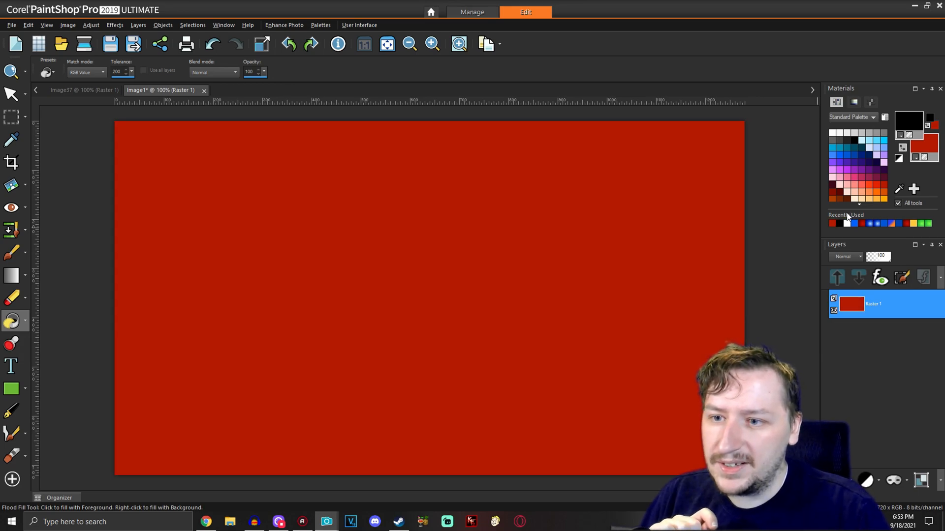
left_click(862, 177)
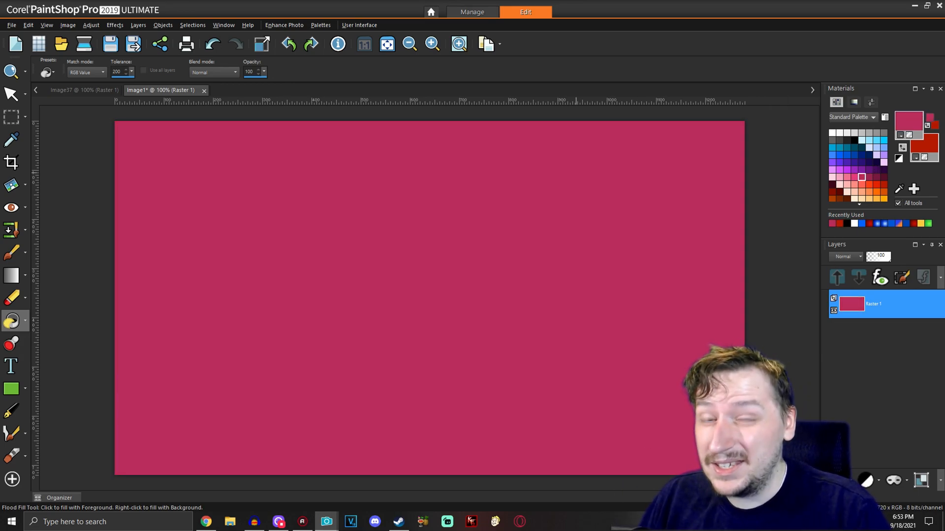
Open the R (14) picture from the Downloads folder for use as a background.
left_click(61, 44)
scroll(361, 163, "down", 5)
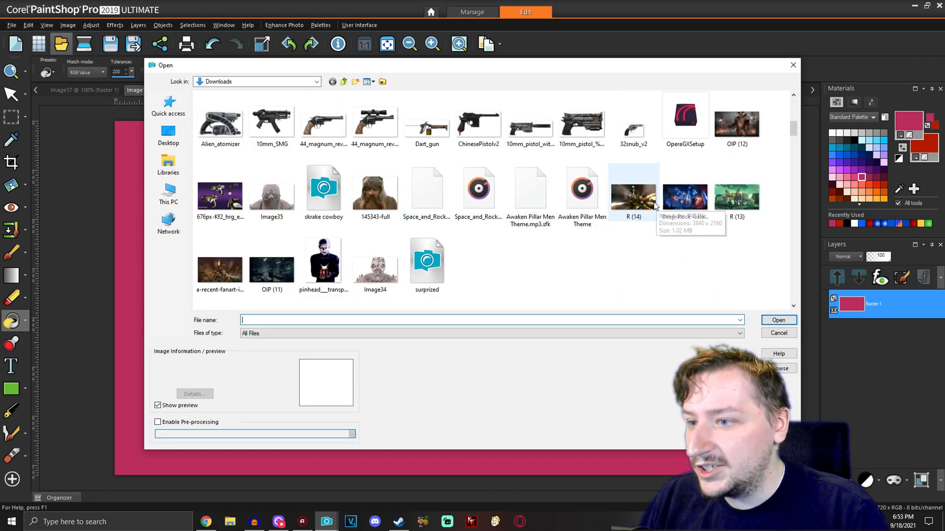
left_click(633, 197)
left_click(777, 321)
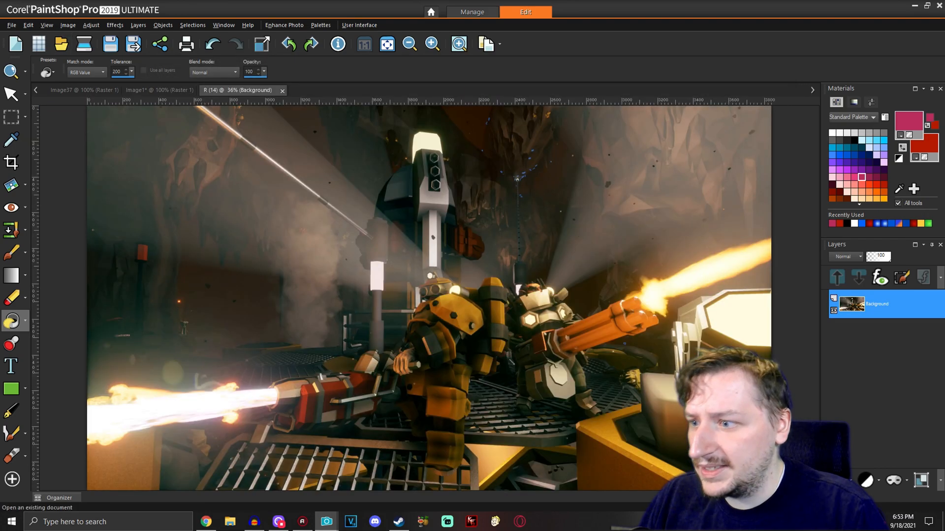
scroll(568, 238, "down", 2)
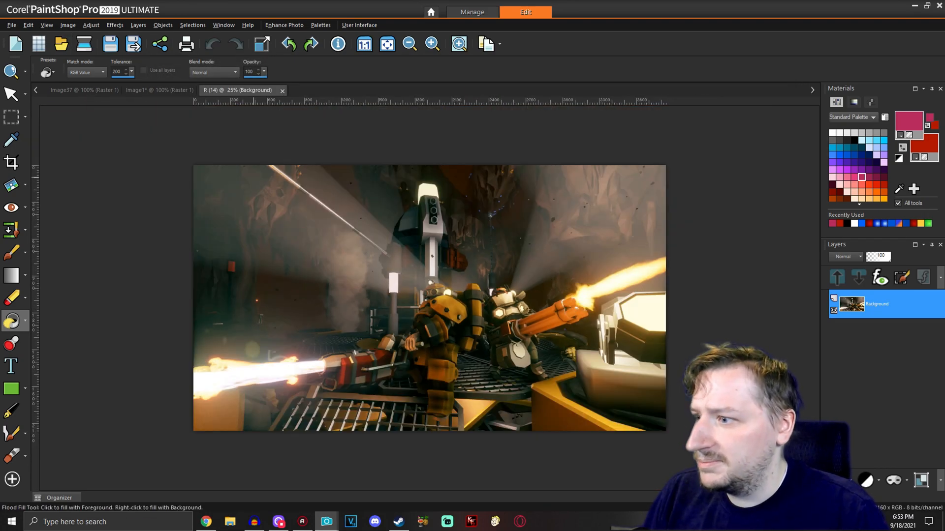
Select and copy the whole R (14) picture and paste it as a new layer into the pink Image1.
left_click(11, 117)
key("ctrl+a")
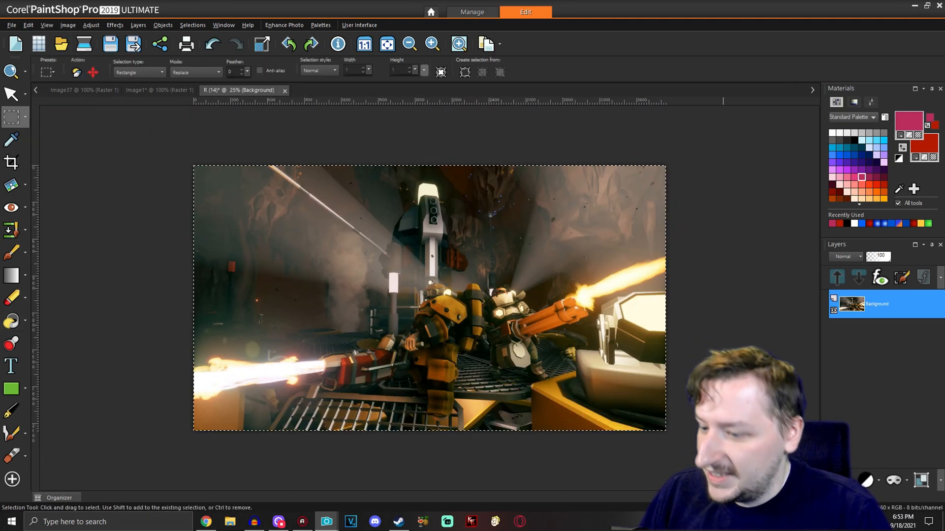
left_click(136, 90)
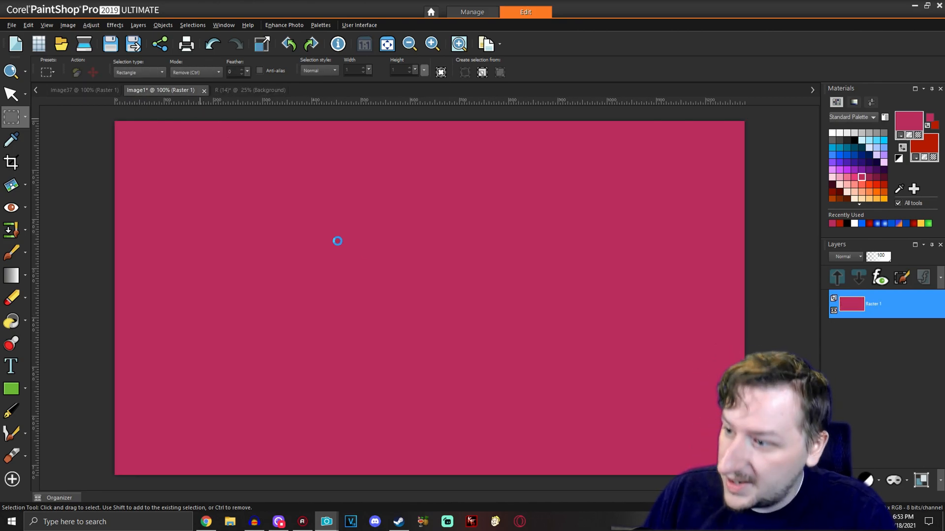
key("ctrl+v")
scroll(349, 246, "down", 2)
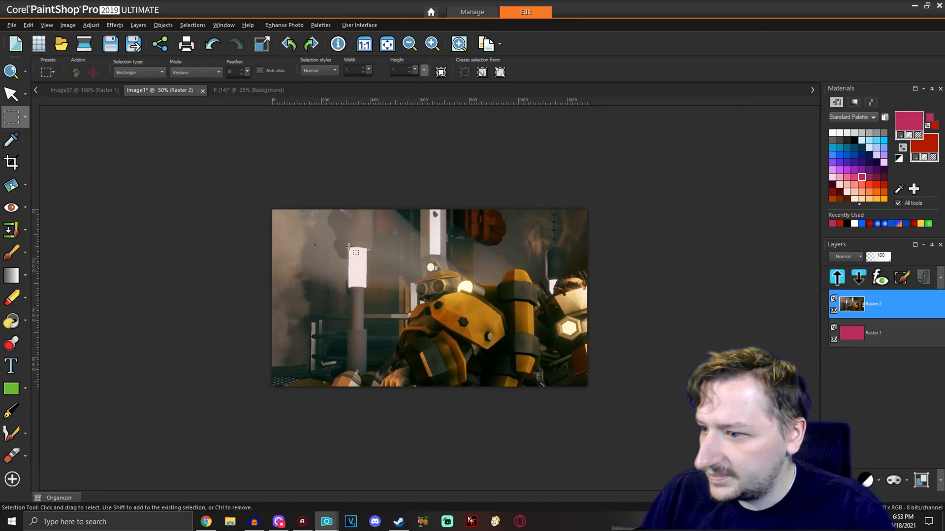
Move the pasted background layer to about X -142, Y -50 so its upper-left part with the light beam fills the canvas.
left_click(11, 94)
left_click_drag(452, 321, 480, 344)
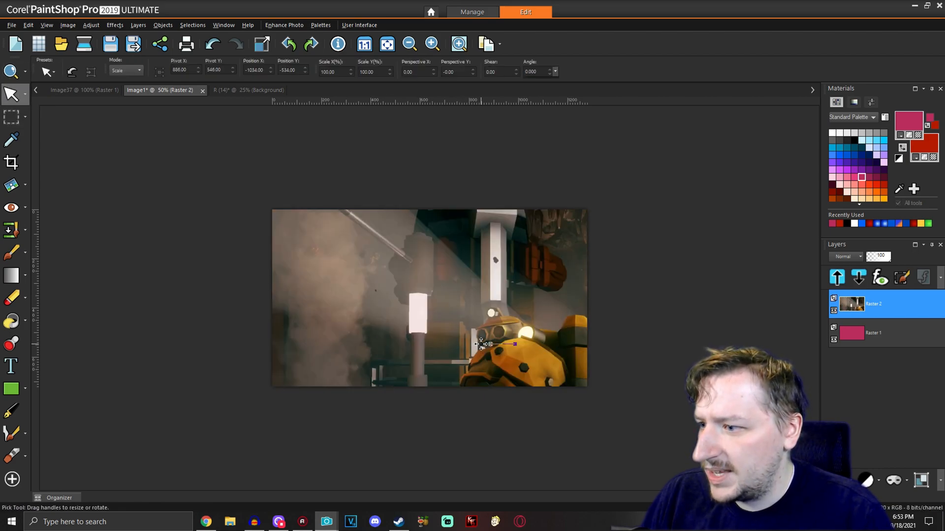
scroll(471, 332, "down", 2)
left_click_drag(454, 316, 564, 379)
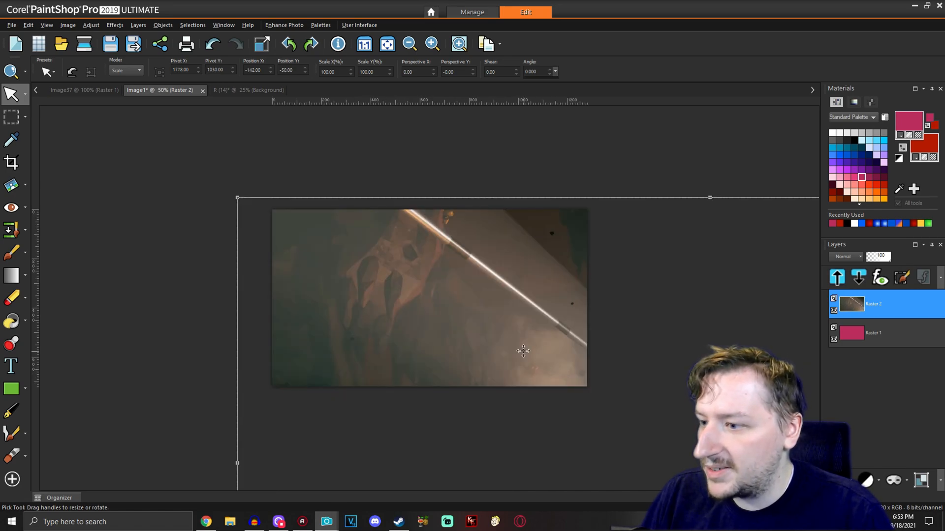
Copy the bloat cutout from Image37 and paste it as a new layer above the background in Image1.
left_click(81, 91)
scroll(326, 262, "down", 4)
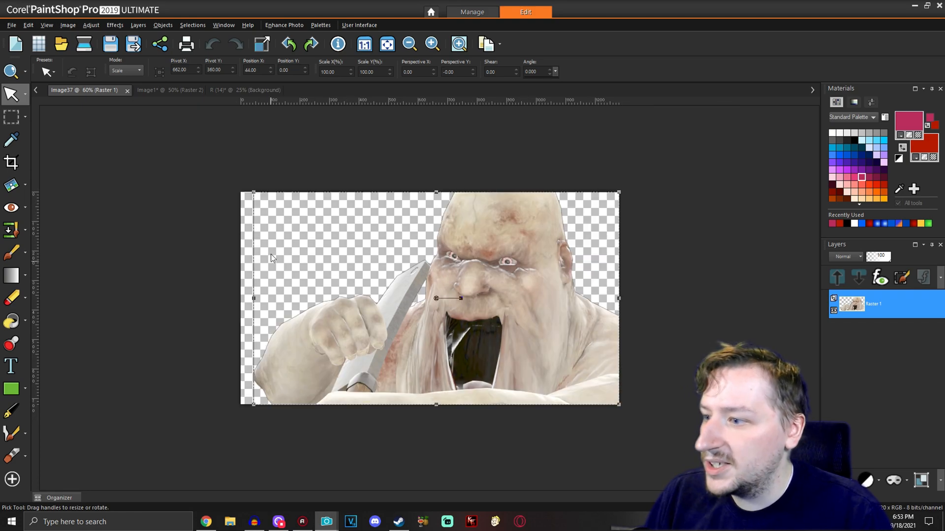
left_click(244, 90)
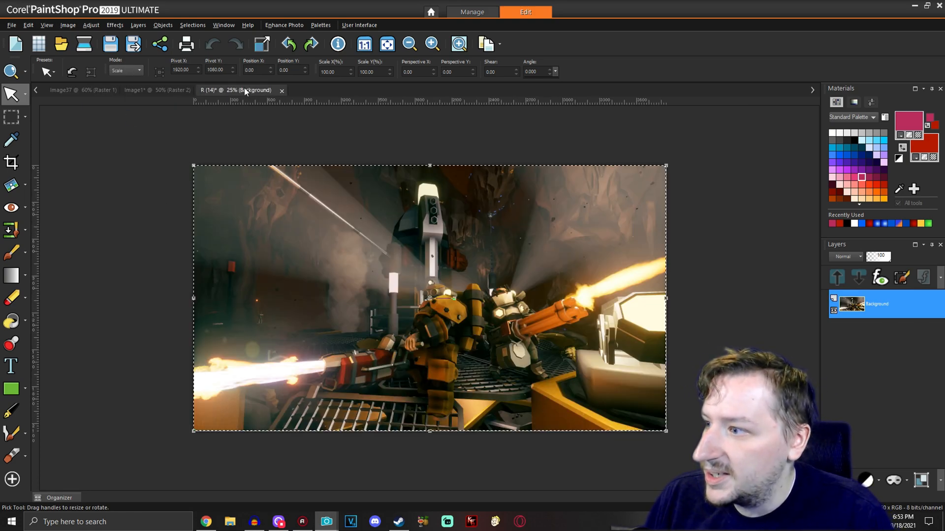
left_click(160, 92)
key("ctrl+v")
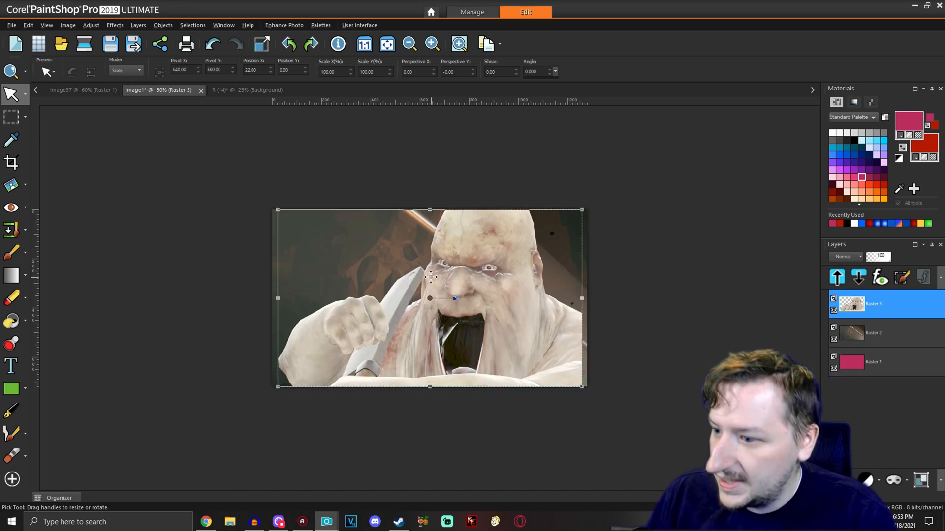
Move the bloat layer right to about X 160, Y -5 and enlarge it to about 101%.
left_click_drag(498, 314, 521, 325)
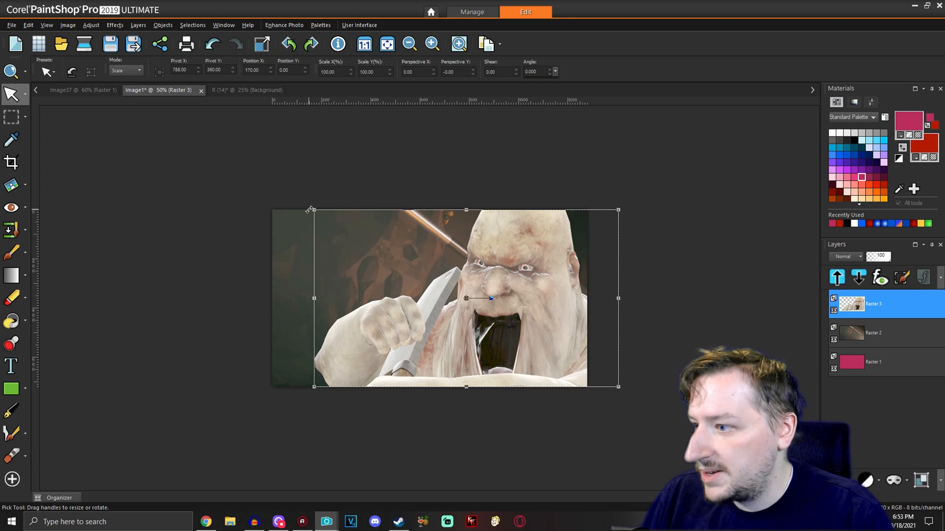
left_click_drag(314, 210, 311, 207)
scroll(433, 297, "up", 2)
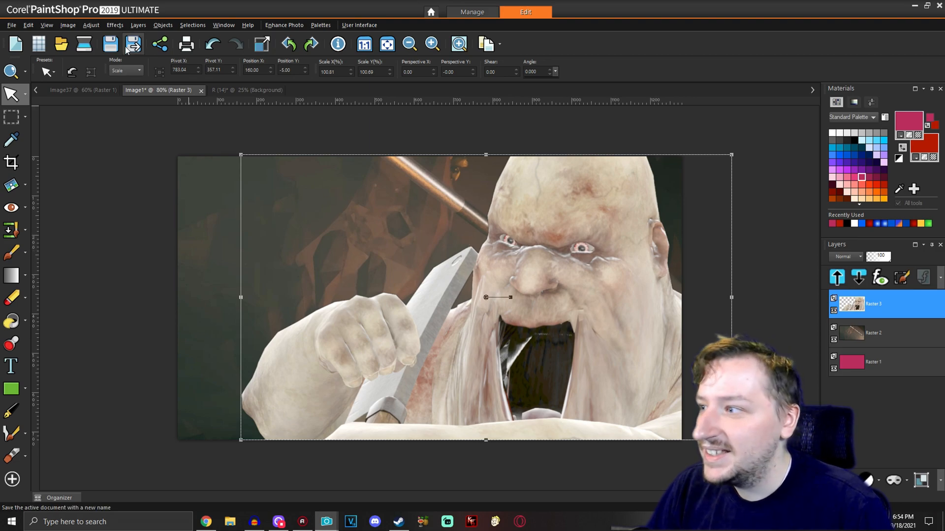
Reset the Curves adjustment on the bloat layer and apply a gentle downward curve to darken the midtones.
left_click(96, 24)
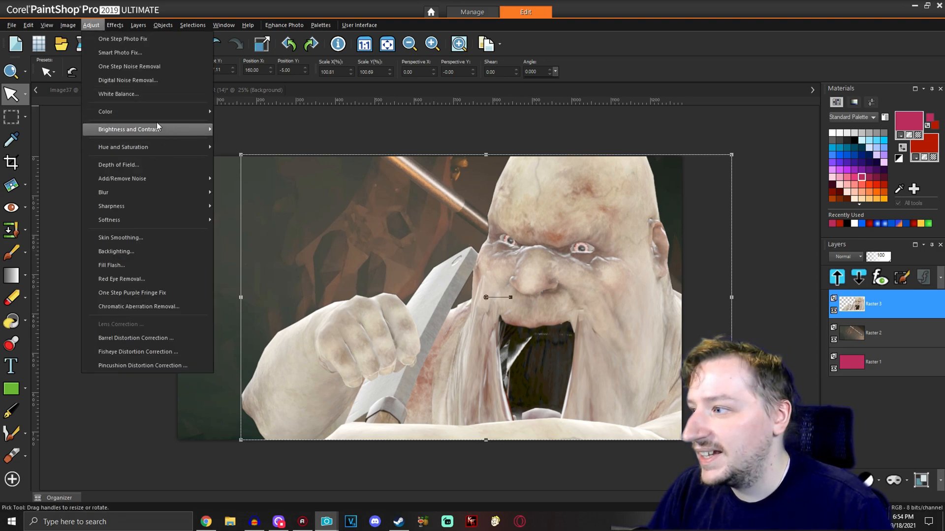
mouse_move(149, 129)
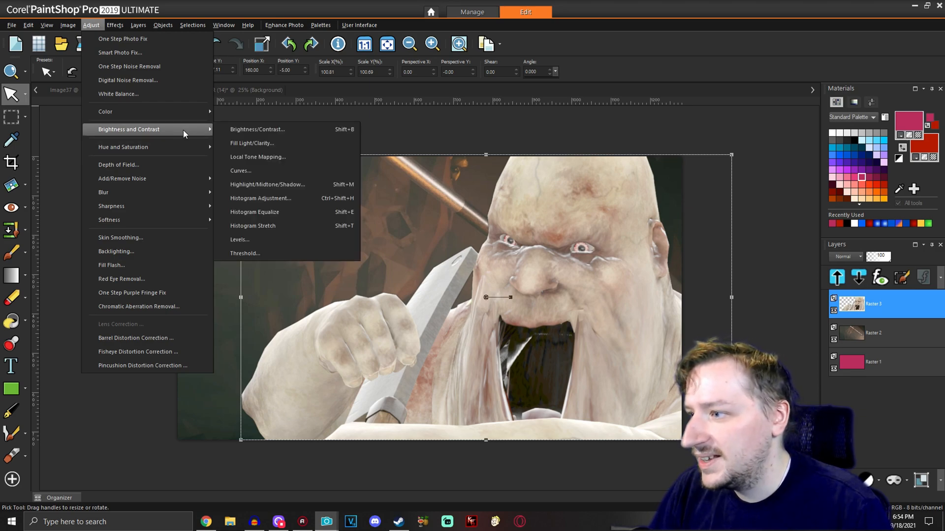
left_click(264, 175)
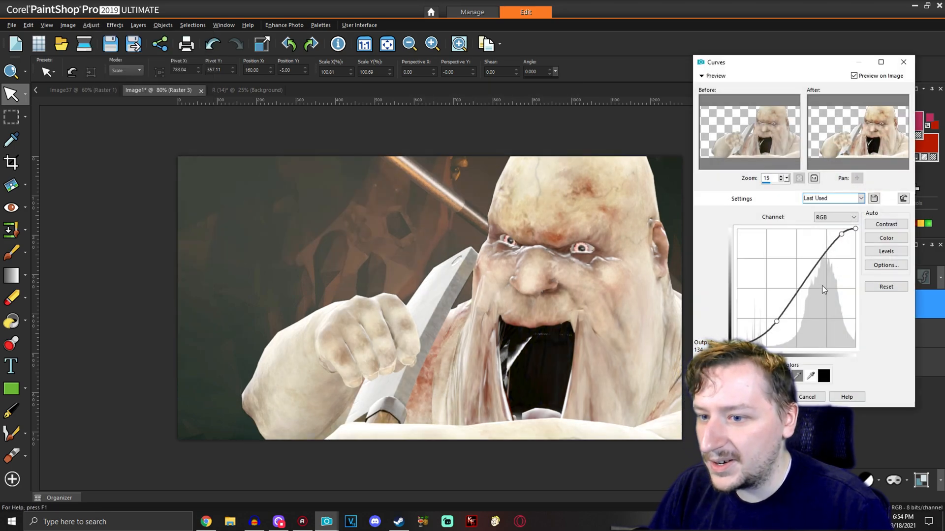
left_click(892, 239)
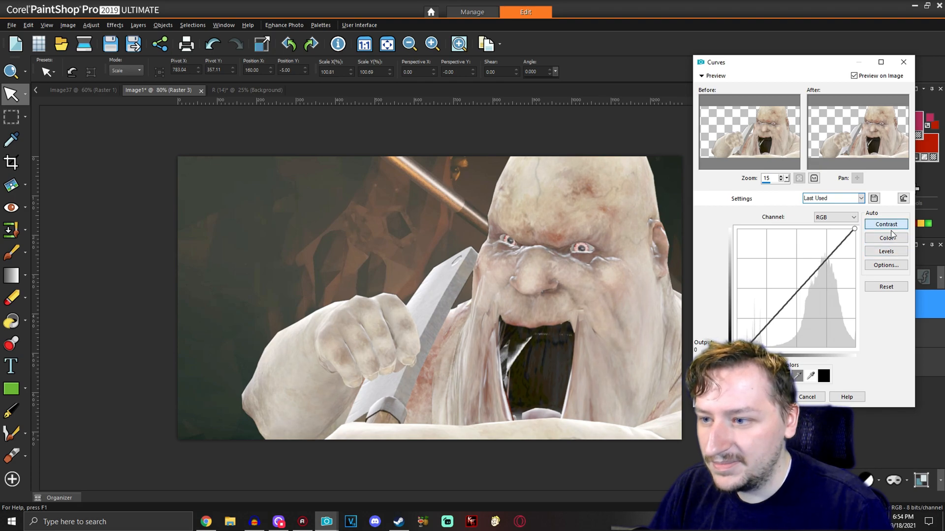
left_click_drag(835, 249, 840, 251)
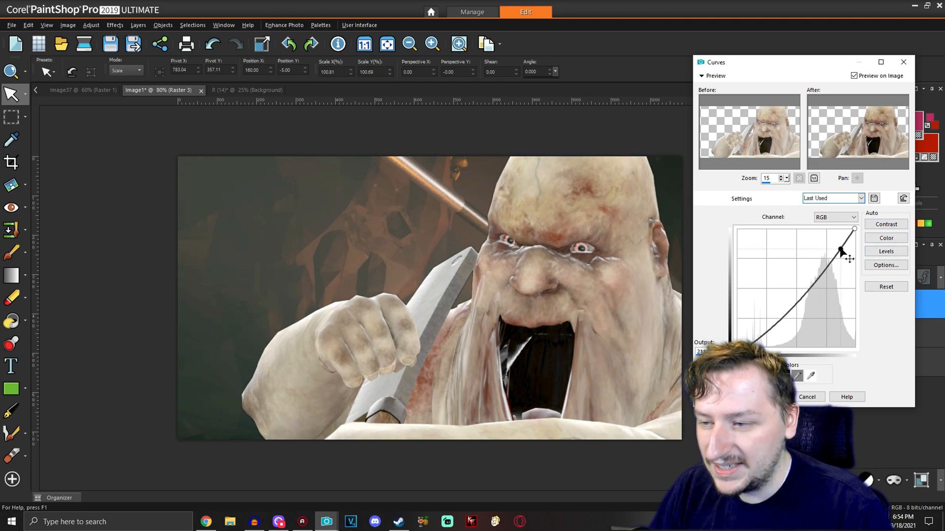
left_click_drag(765, 333, 765, 330)
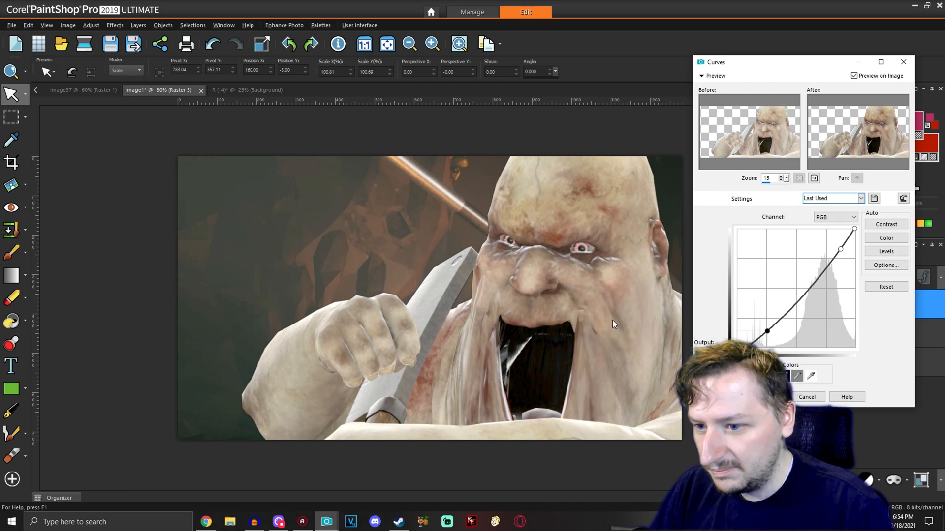
left_click(766, 397)
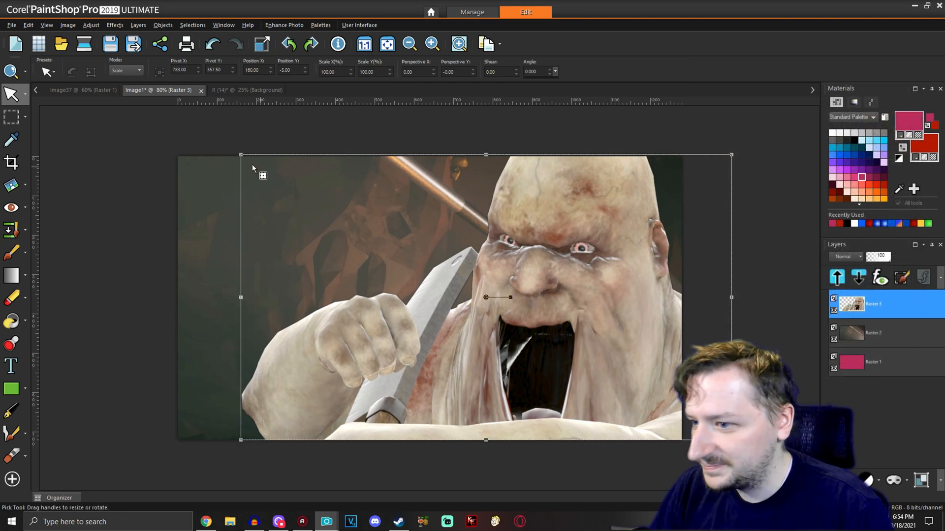
Apply a Hue and Saturation adjustment to the bloat layer to make its colors slightly more vivid.
left_click(91, 25)
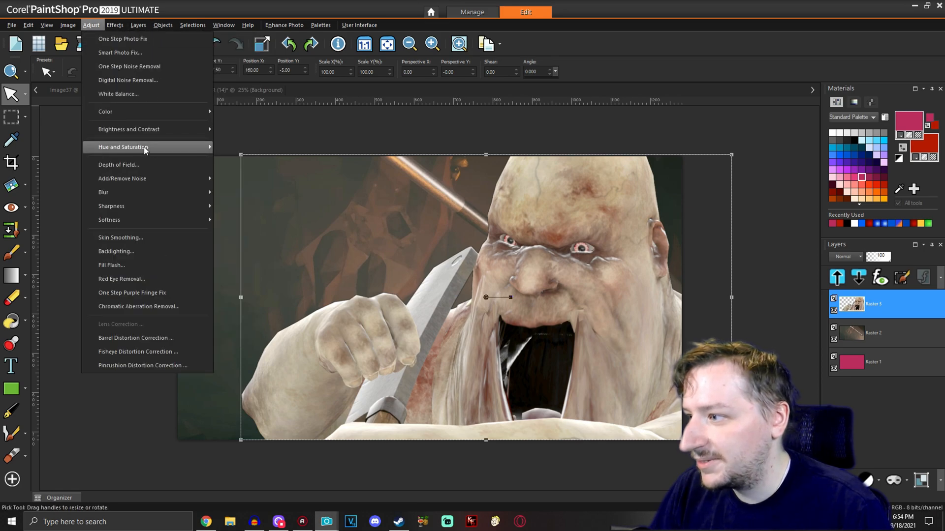
left_click(271, 185)
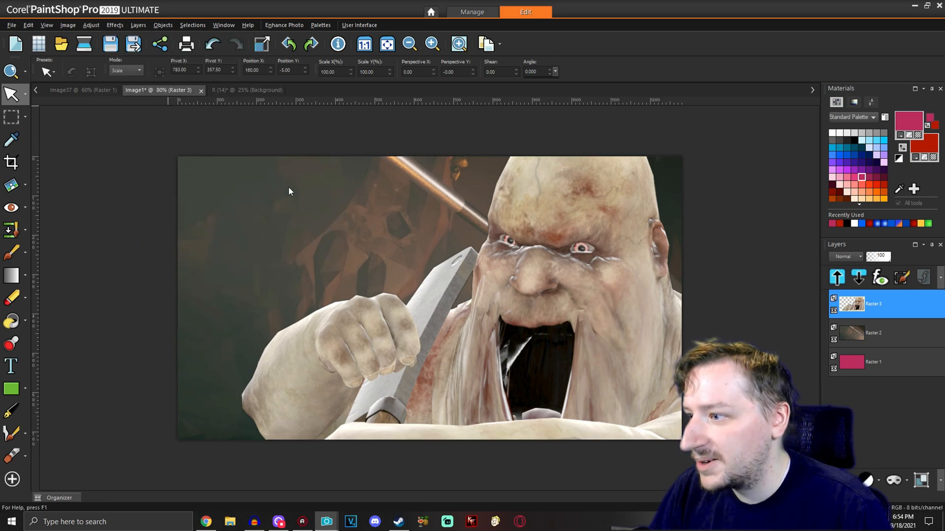
left_click(723, 263)
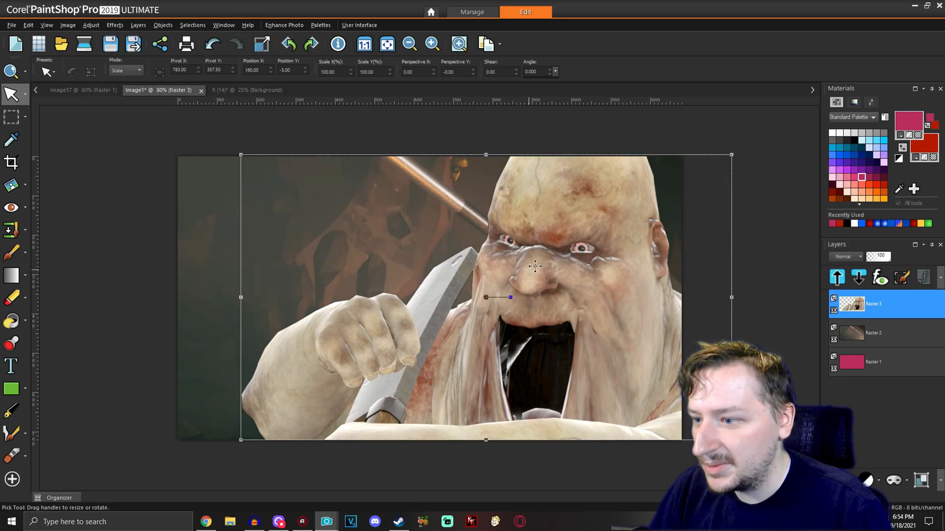
Move the pink Raster 1 layer above the background picture and set its blend mode to Multiply after previewing other modes.
left_click_drag(873, 362, 881, 327)
right_click(874, 339)
left_click(843, 341)
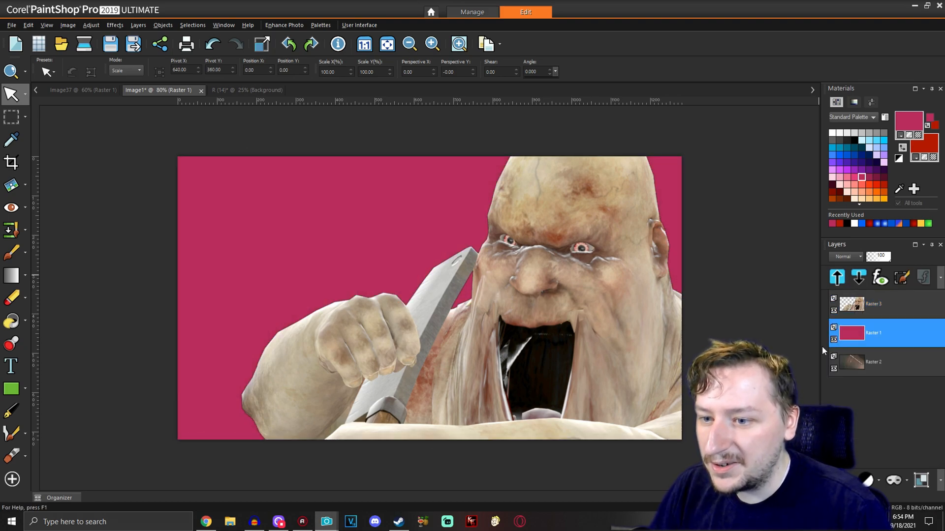
left_click(808, 282)
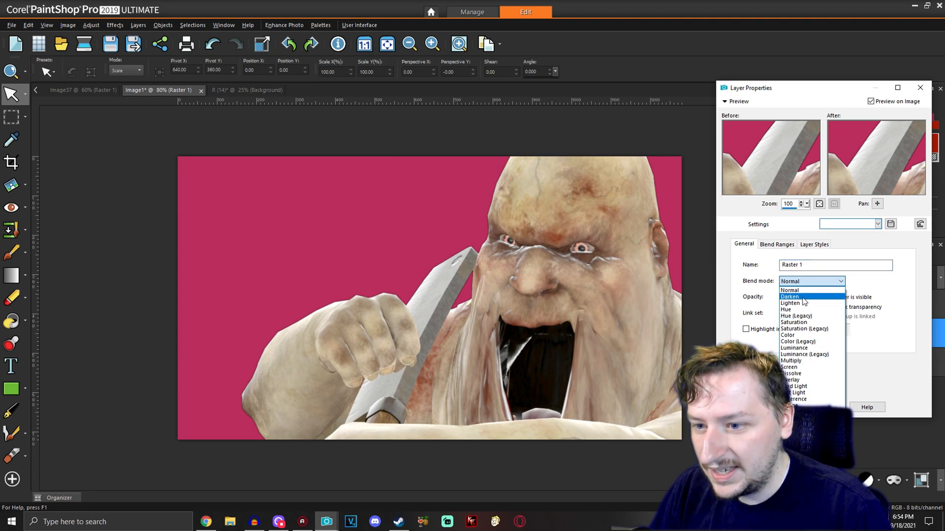
left_click(799, 296)
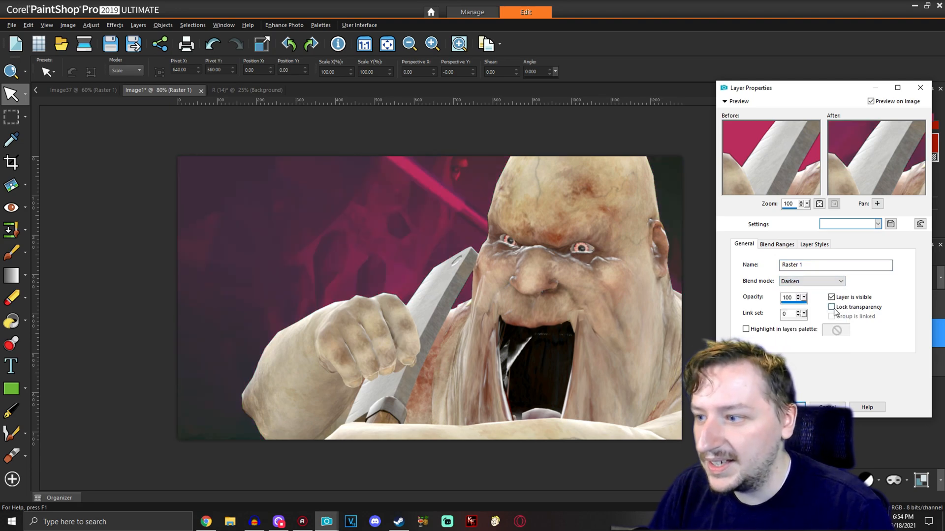
key("Down")
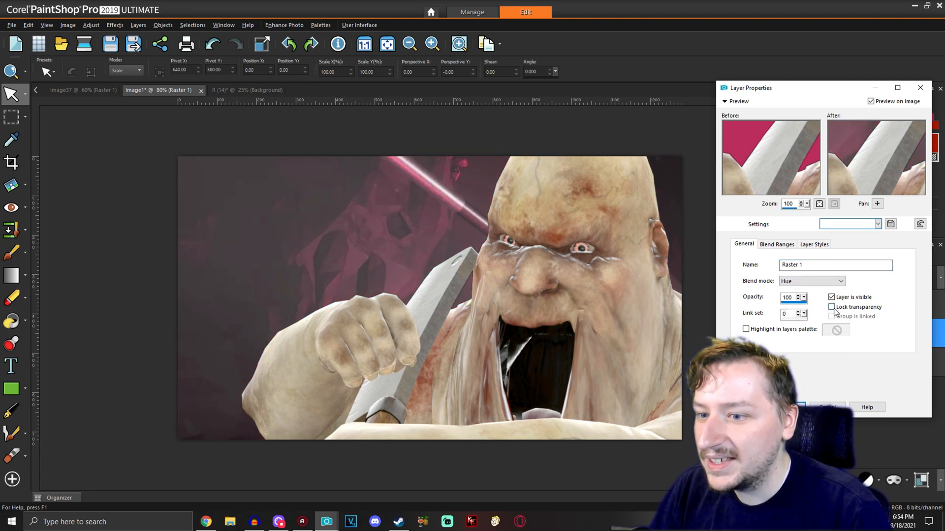
key("Down")
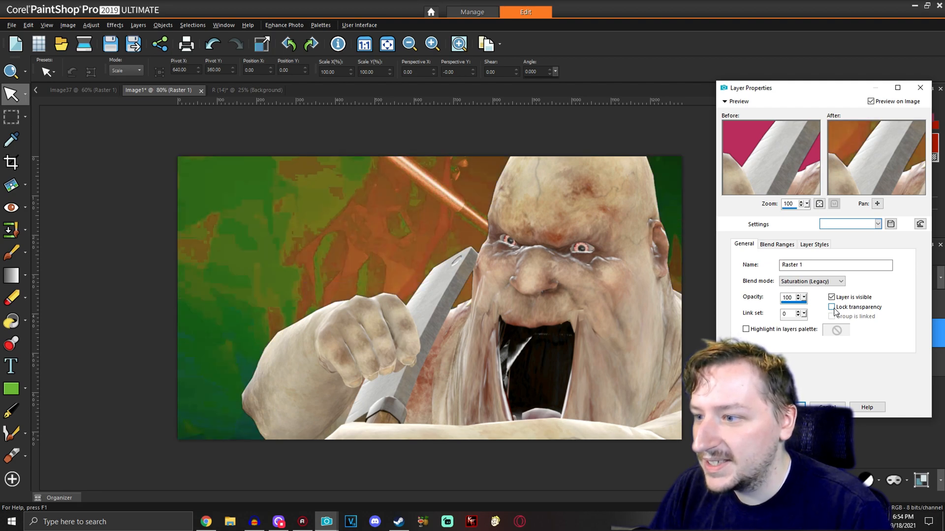
key("Down")
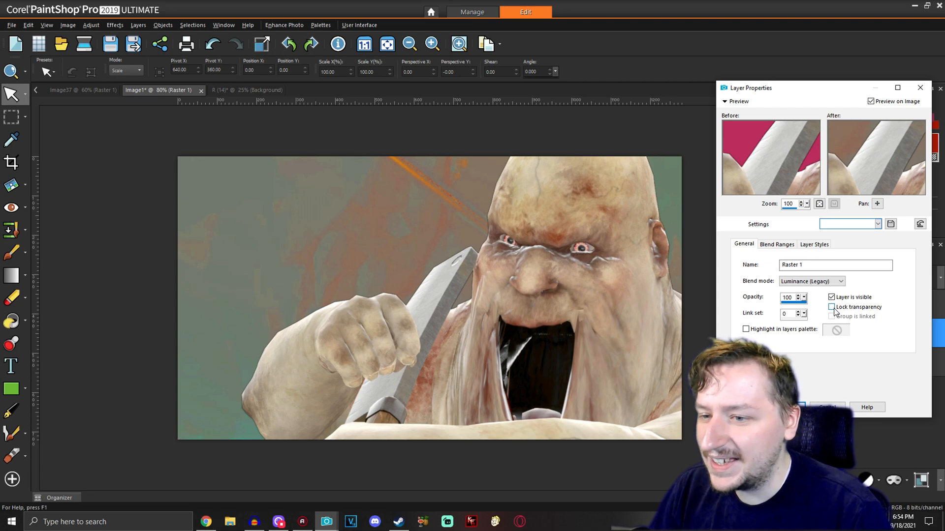
key("Down")
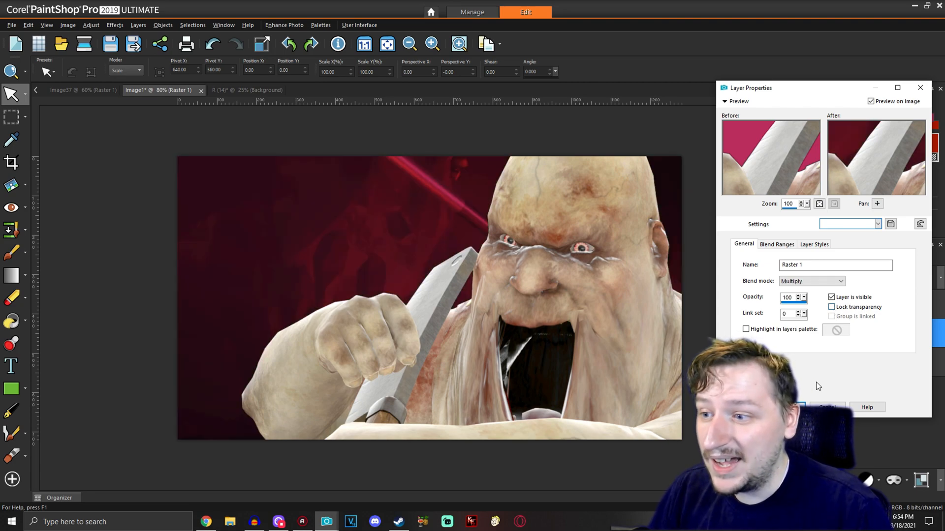
key("Return")
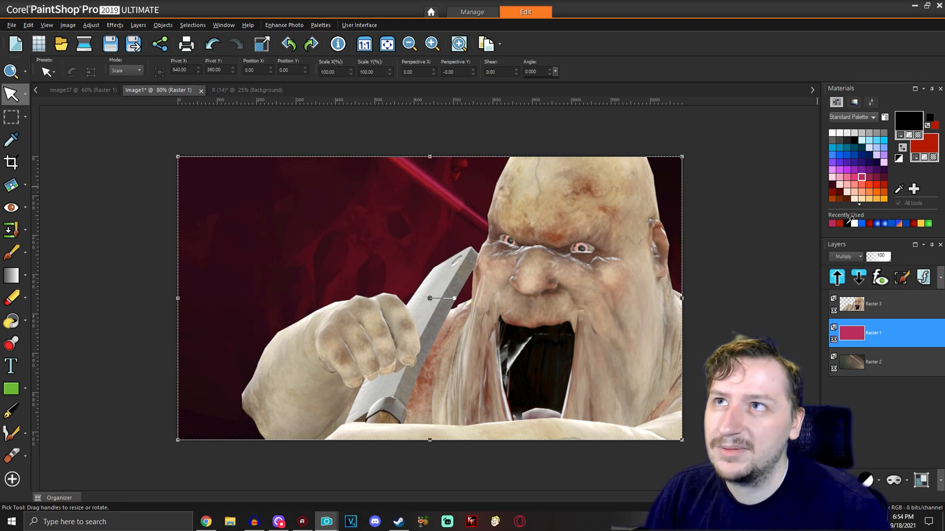
Flood fill the Raster 1 layer with black.
key("f")
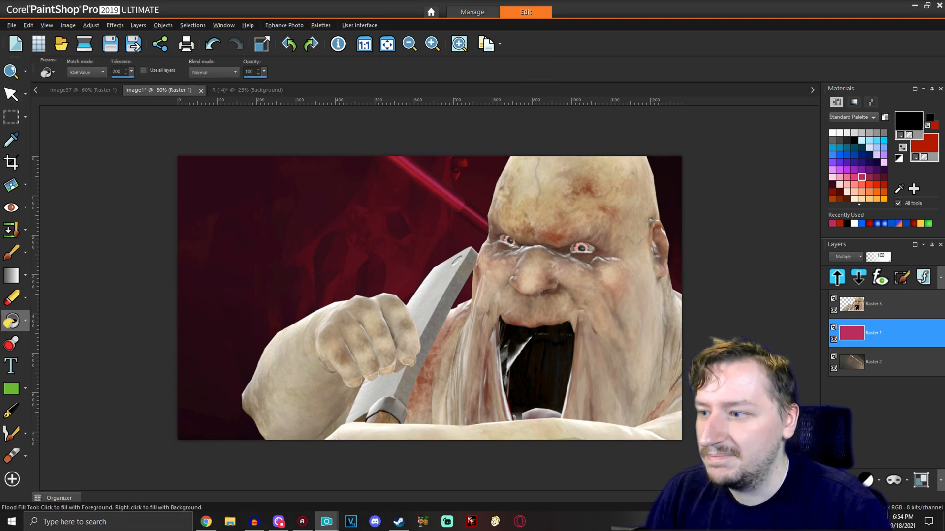
left_click(393, 232)
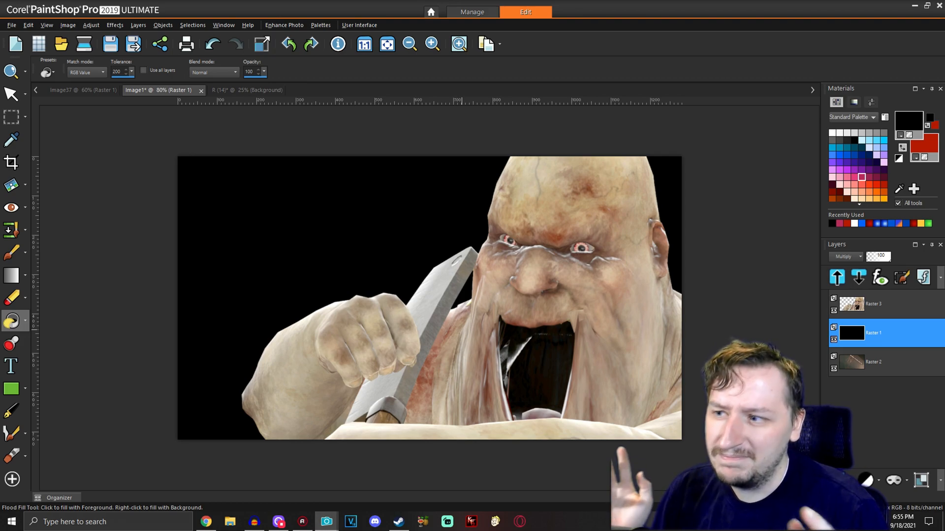
Open the Killing Floor 2 logo, download (39), from the Downloads folder and paste it as a new layer below the bloat in Image1.
left_click(62, 47)
scroll(417, 237, "down", 10)
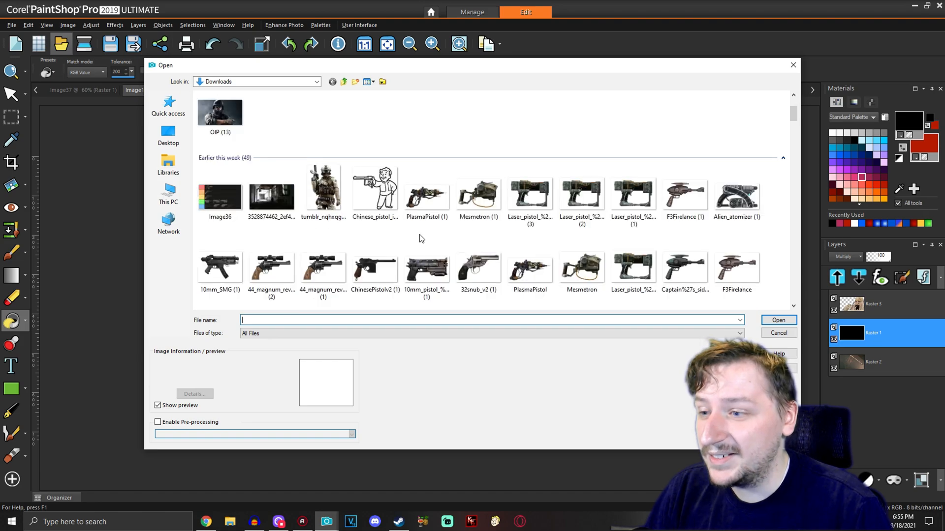
scroll(420, 224, "down", 3)
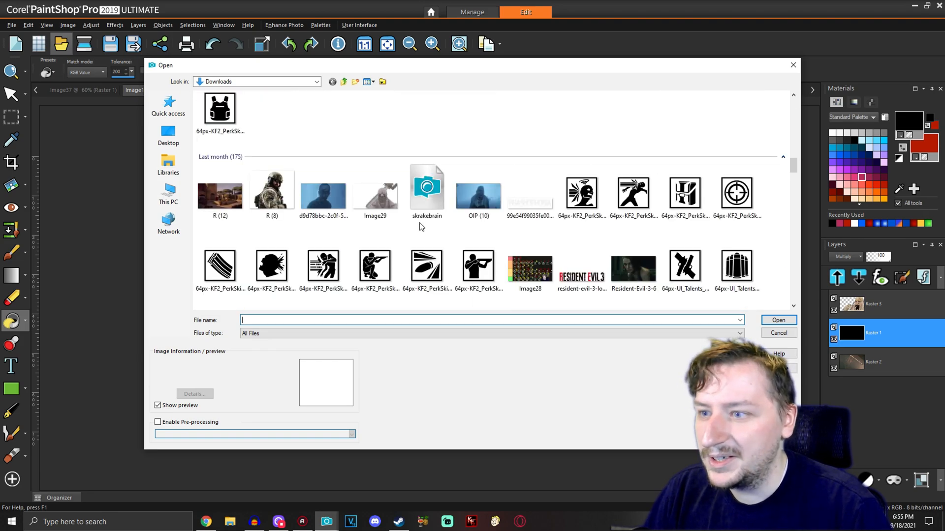
scroll(433, 221, "down", 3)
scroll(449, 222, "down", 10)
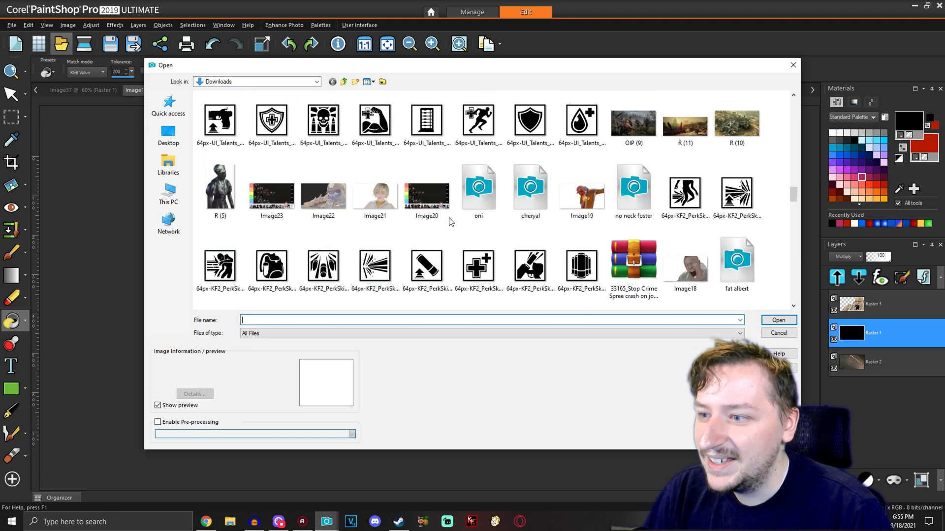
scroll(450, 219, "down", 3)
double_click(426, 231)
Scale the Killing Floor 2 logo to about 167% and place it beside the bloat's head at about X -13, Y 70.
left_click_drag(273, 188, 274, 175)
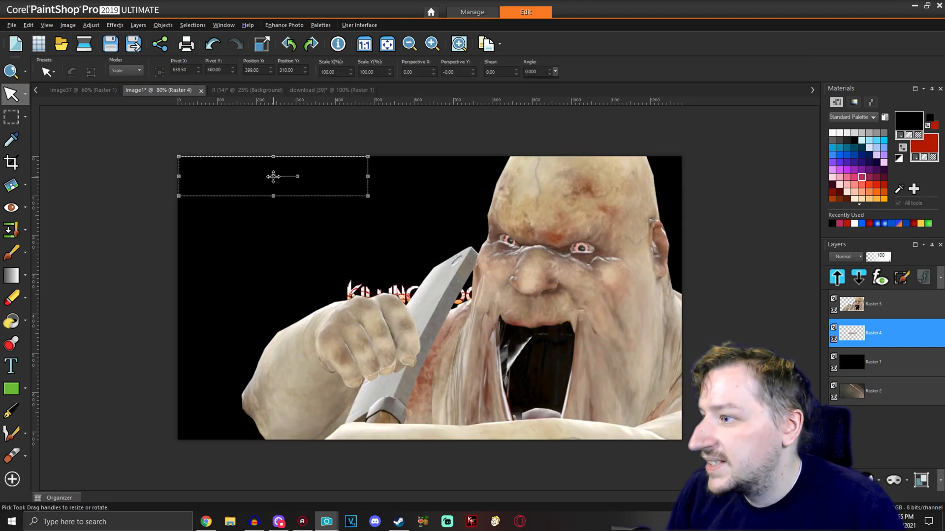
left_click_drag(486, 240, 668, 309)
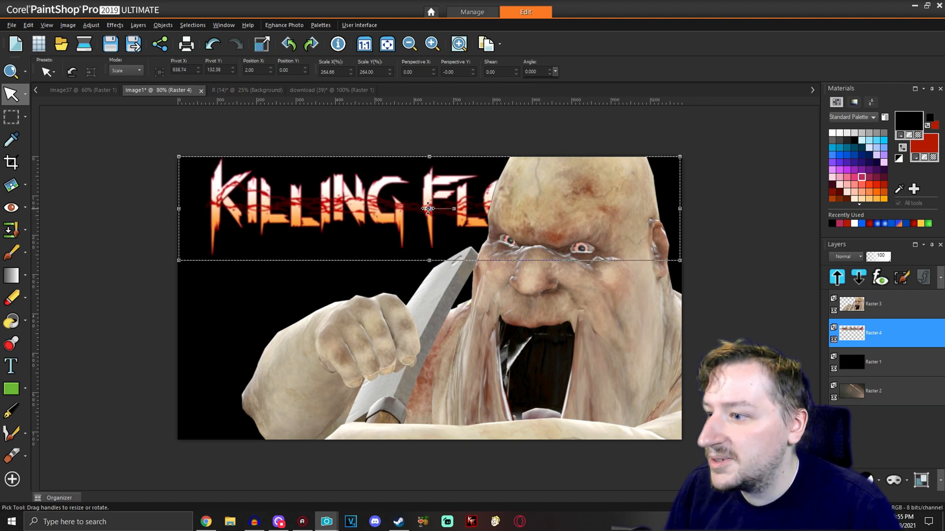
left_click_drag(375, 226, 367, 224)
left_click_drag(671, 256, 486, 220)
left_click_drag(334, 187, 328, 216)
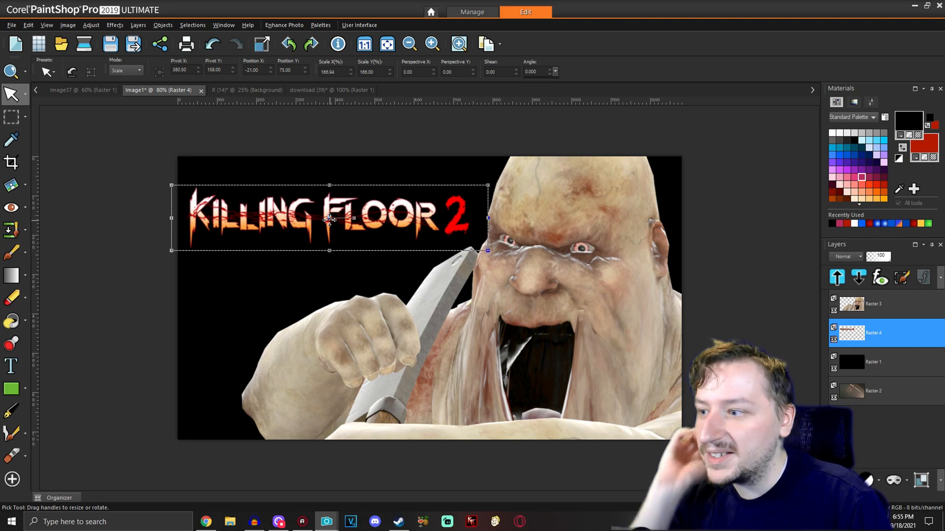
left_click_drag(379, 227, 381, 226)
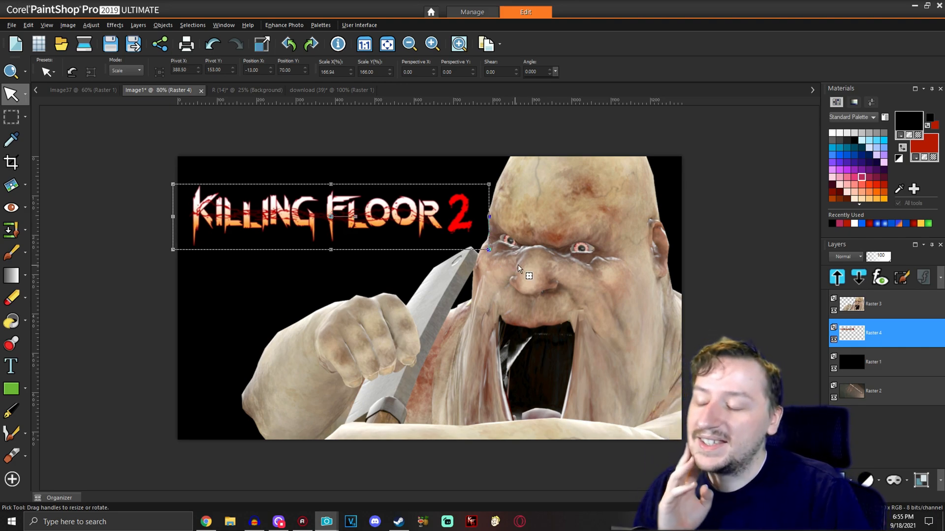
Move the background picture layer Raster 2 above the black layer and lower its opacity until it is almost transparent.
left_click_drag(846, 397, 873, 356)
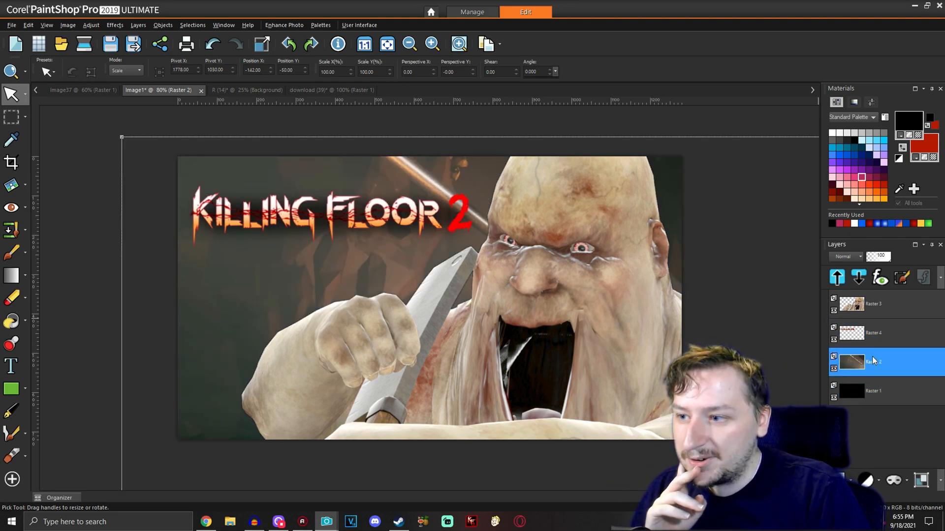
right_click(842, 364)
left_click(843, 369)
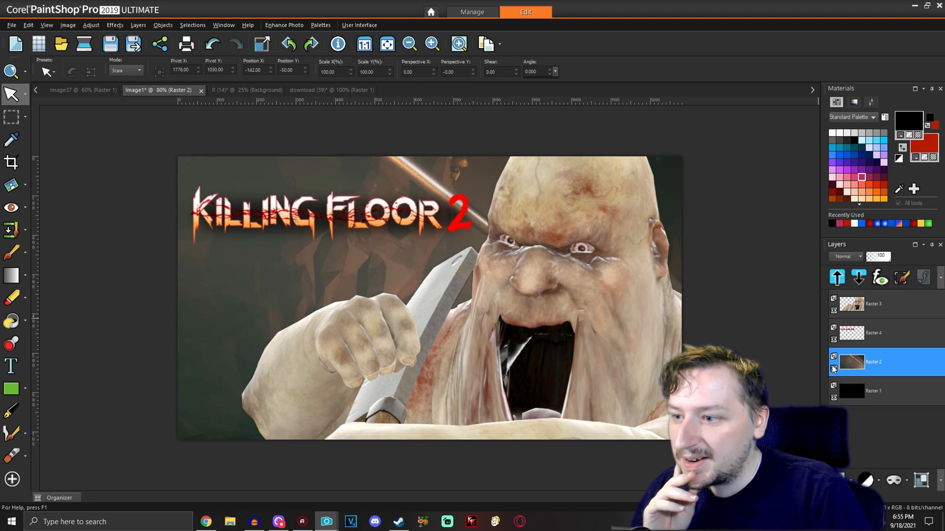
left_click(793, 282)
left_click(889, 288)
left_click_drag(804, 299, 781, 298)
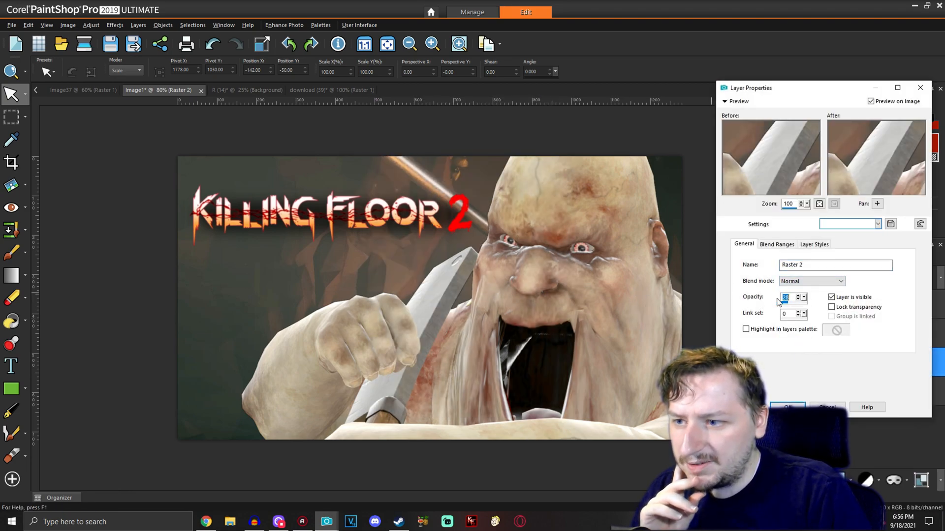
left_click_drag(804, 300, 798, 301)
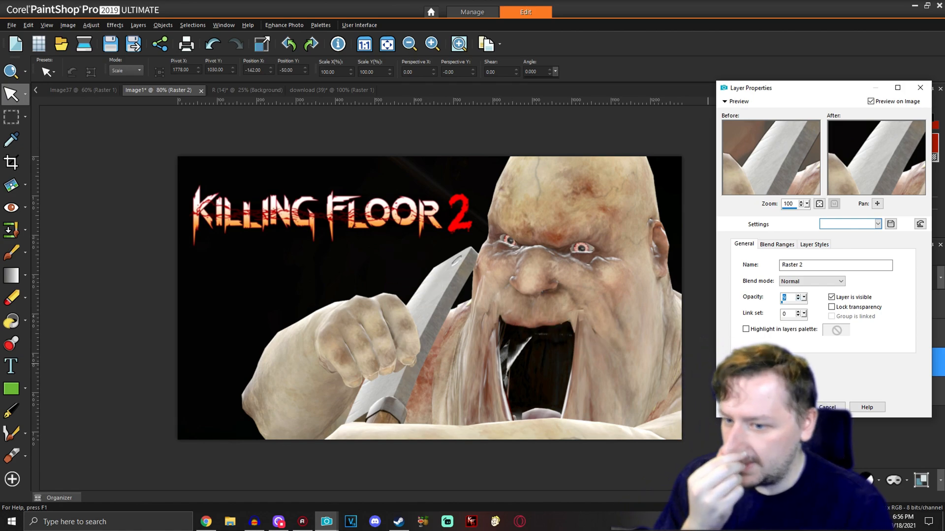
key("Return")
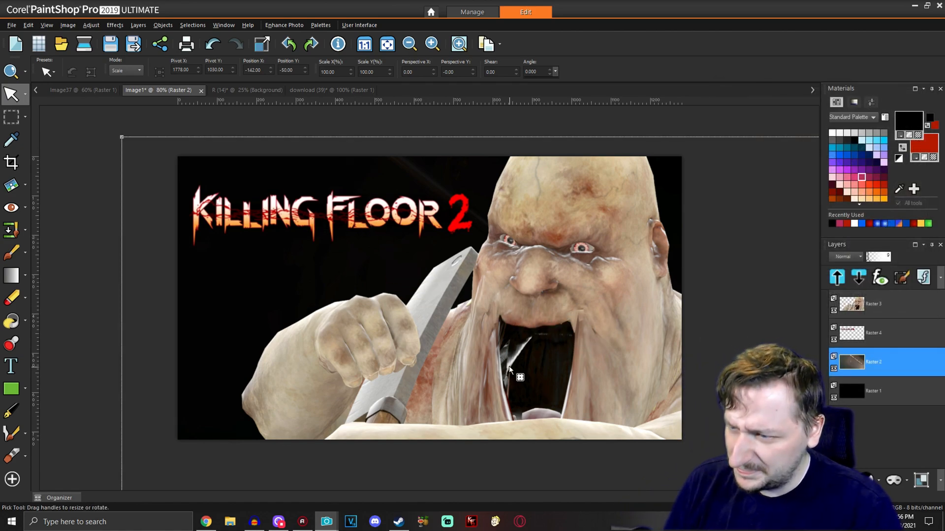
Hide the background picture layer Raster 2 and flood fill Raster 1 with the red background color.
left_click(837, 369)
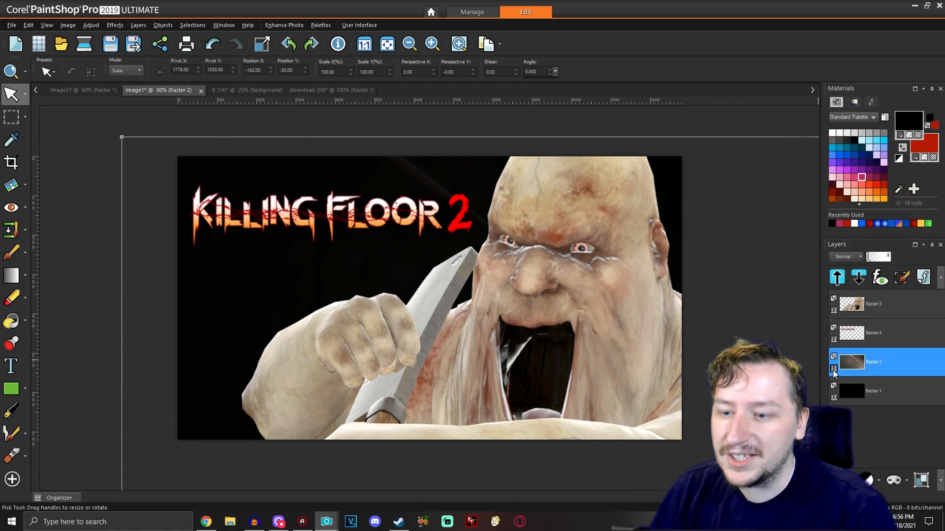
left_click(867, 386)
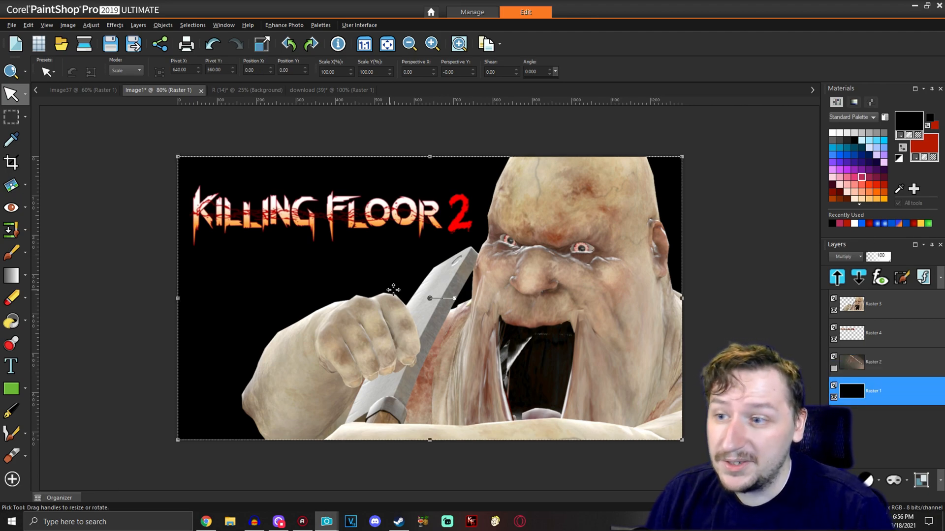
key("f")
left_click(440, 304)
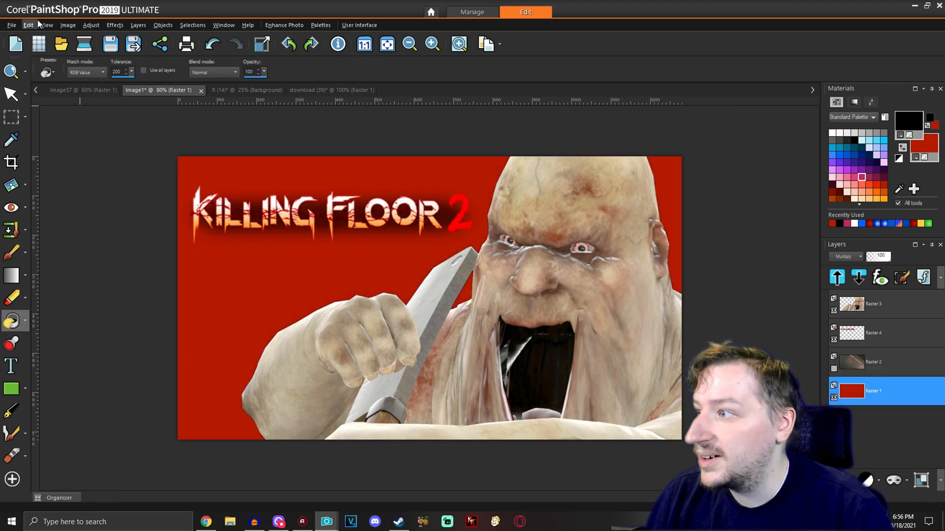
Open the black splatter image $ Border 2 sdfgsdfg from the Thumbnail Overlays folder and select its whole canvas for copying.
left_click(61, 43)
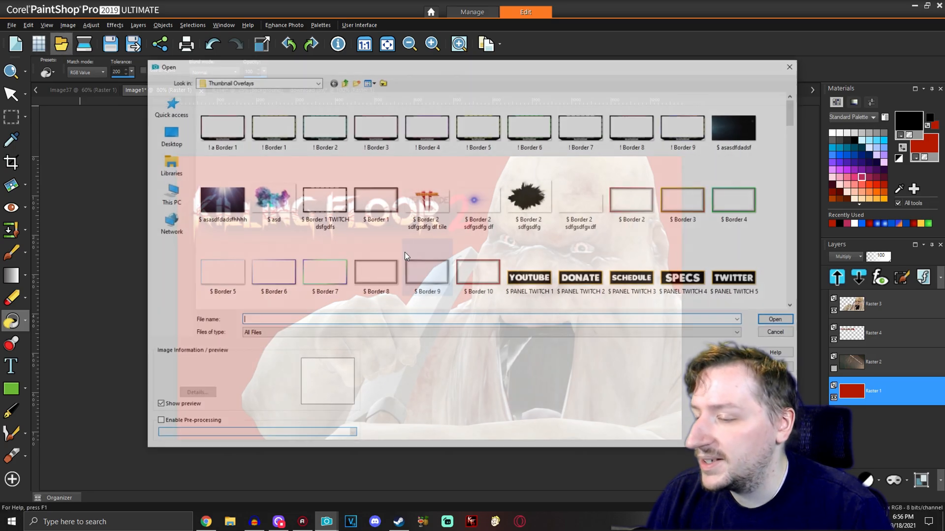
double_click(513, 210)
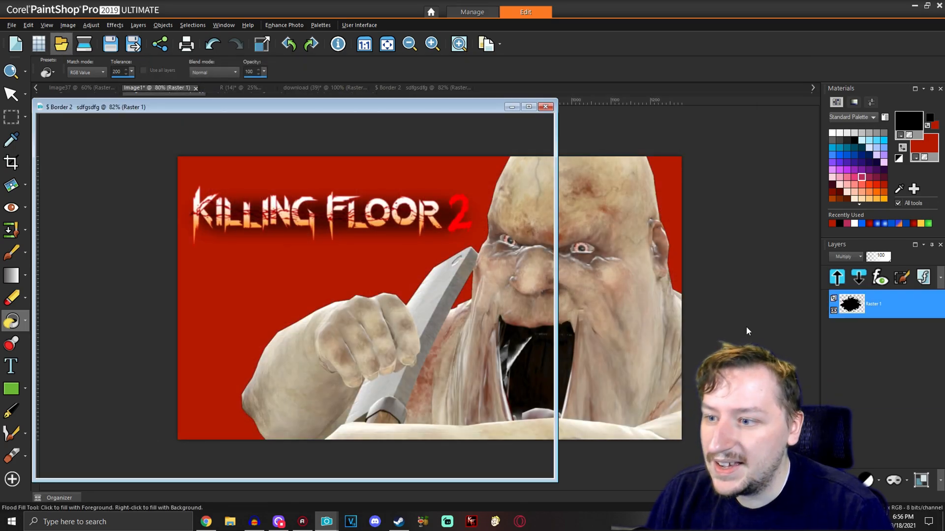
scroll(267, 190, "down", 2)
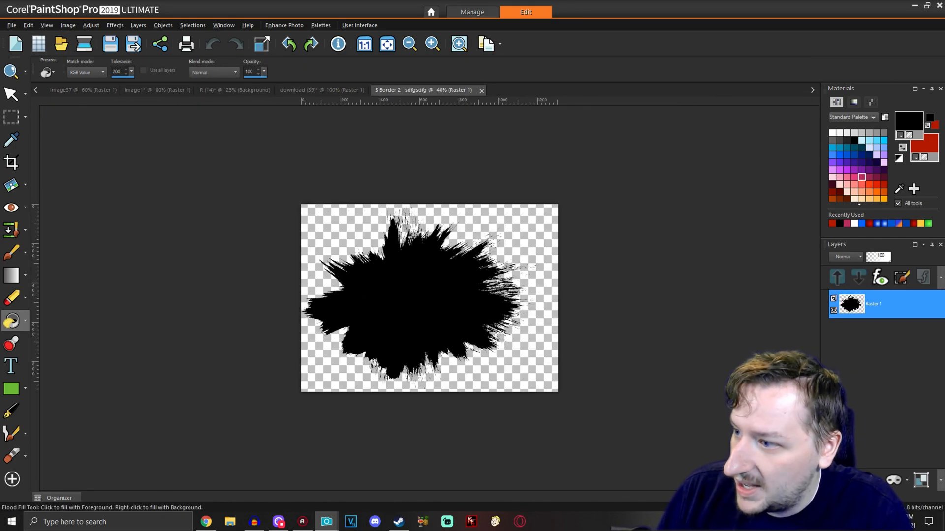
key("s")
left_click_drag(267, 190, 612, 459)
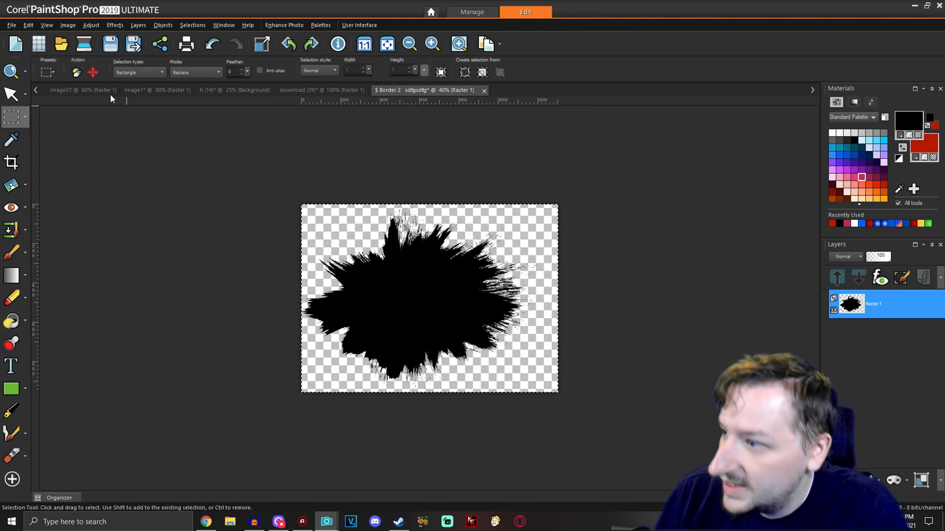
Paste the black splatter into Image1 as a new layer directly above the red Raster 1 and position it behind the Killing Floor 2 logo.
left_click(88, 90)
key("ctrl+v")
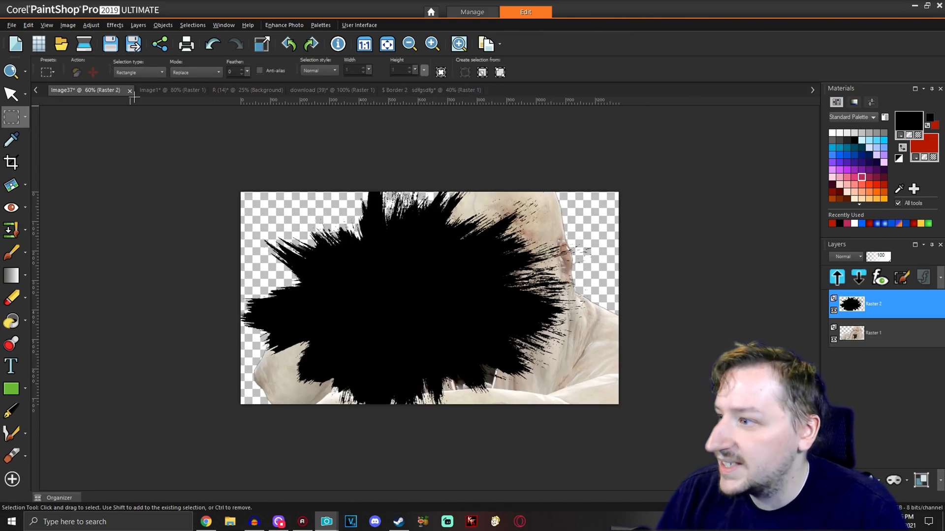
left_click(163, 90)
key("ctrl+v")
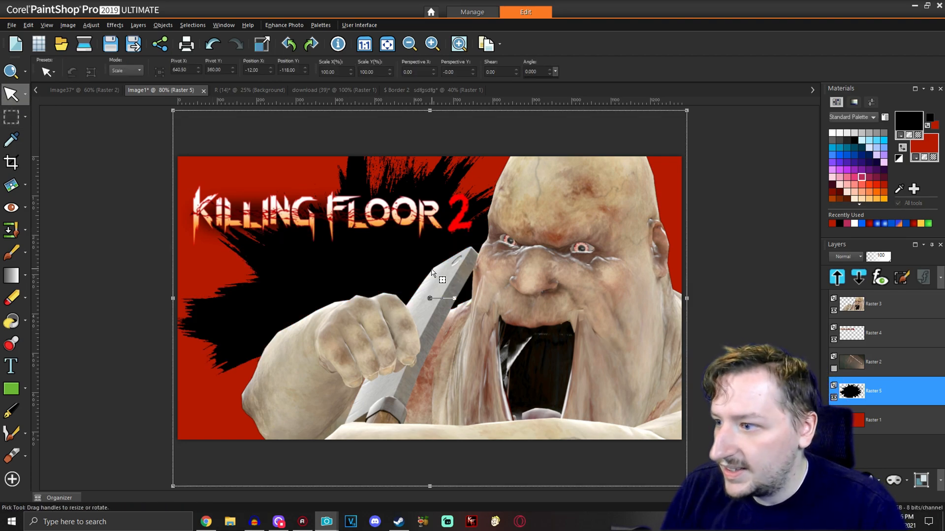
scroll(564, 220, "down", 2)
left_click_drag(573, 193, 562, 278)
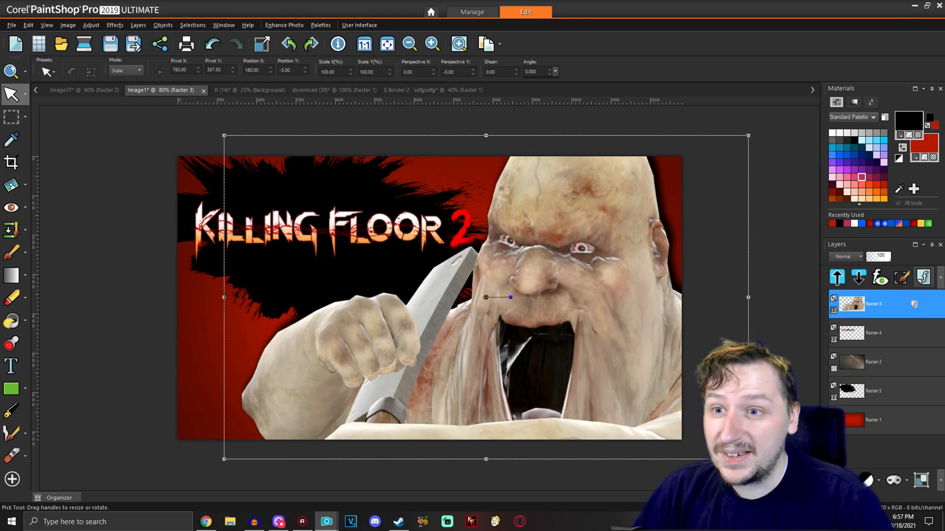